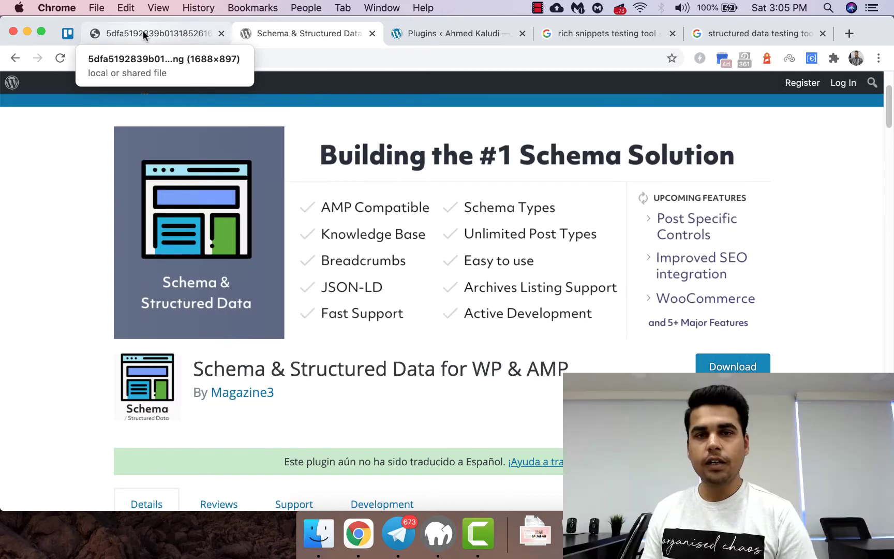
View the Google rich snippet example image and locate Schema & Structured Data for WP & AMP among the installed plugins
{"action": "left_click", "coordinate": [143, 32]}
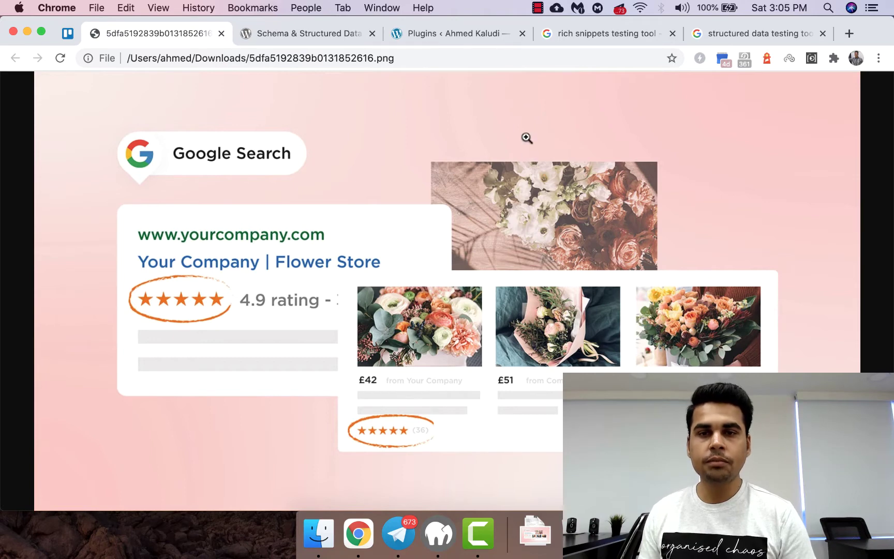
{"action": "left_click", "coordinate": [469, 33]}
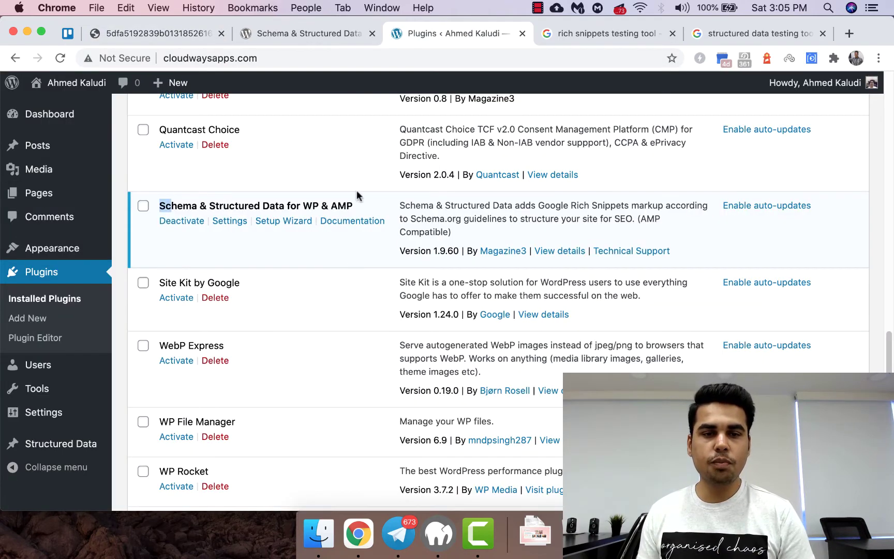
{"action": "left_click_drag", "start_coordinate": [368, 195], "coordinate": [368, 197]}
{"action": "left_click", "coordinate": [367, 198]}
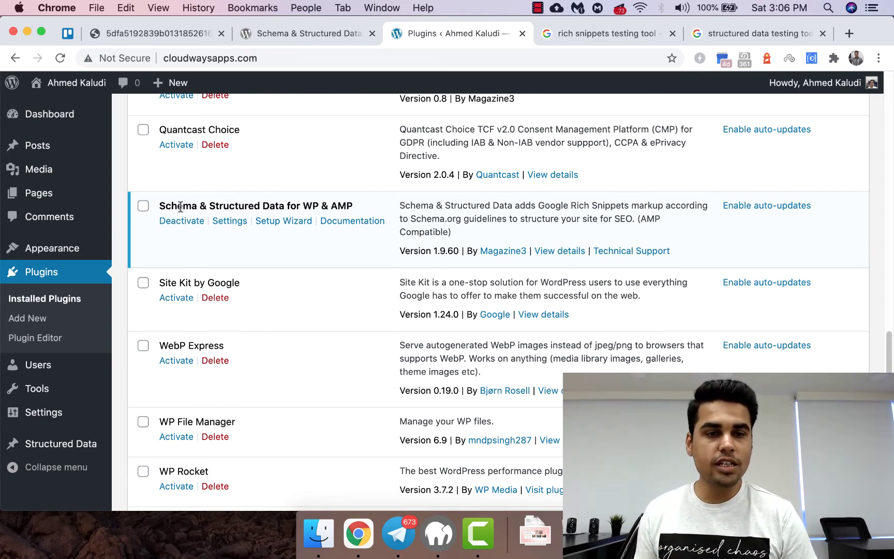
{"action": "left_click_drag", "start_coordinate": [181, 206], "coordinate": [341, 207]}
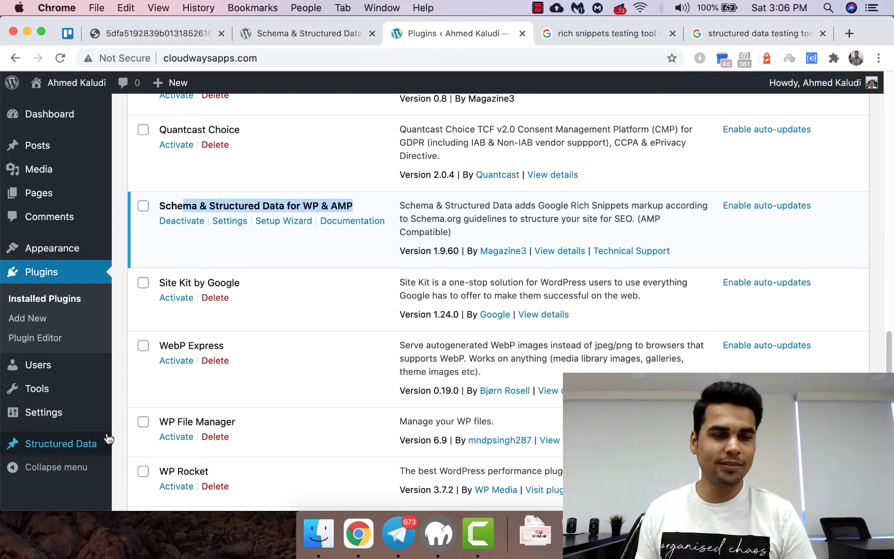
Open the Structured Data reviews list and look over the existing reviews and their platforms
{"action": "mouse_move", "coordinate": [103, 444]}
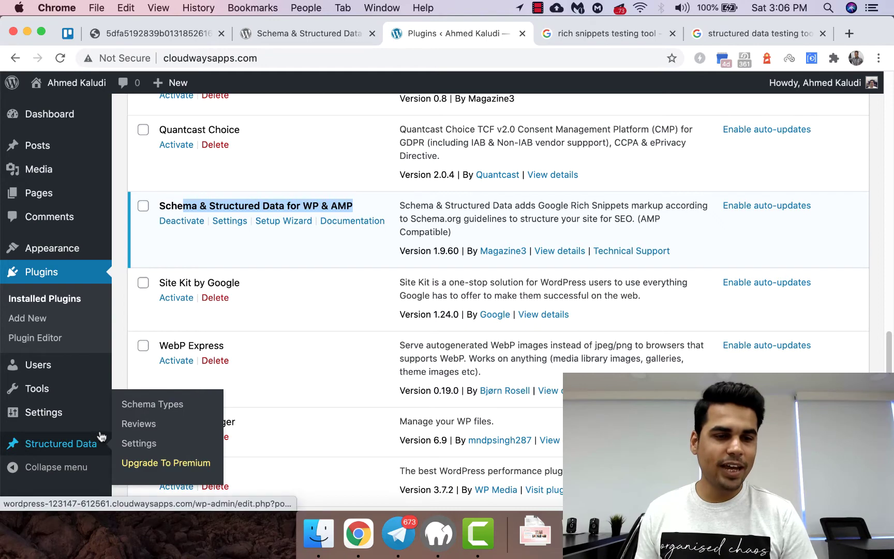
{"action": "left_click", "coordinate": [143, 430]}
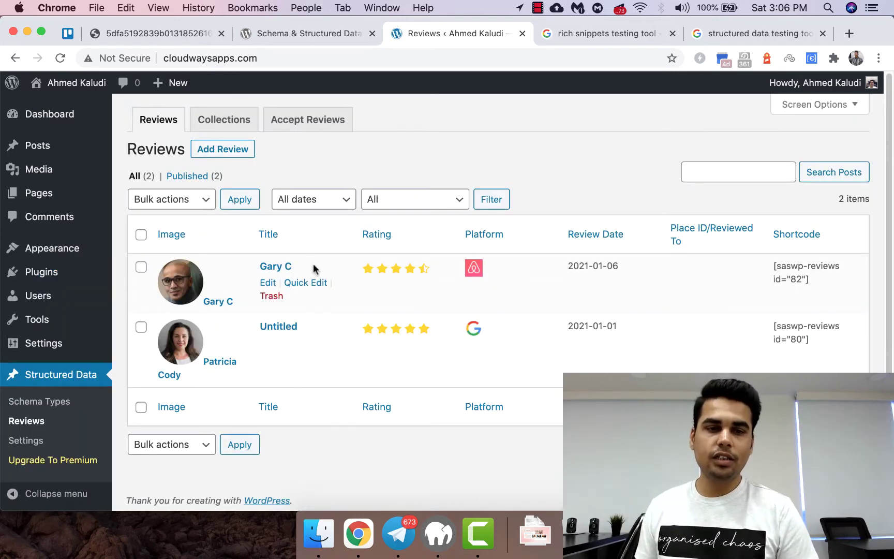
{"action": "left_click_drag", "start_coordinate": [317, 269], "coordinate": [326, 346]}
{"action": "left_click", "coordinate": [510, 324]}
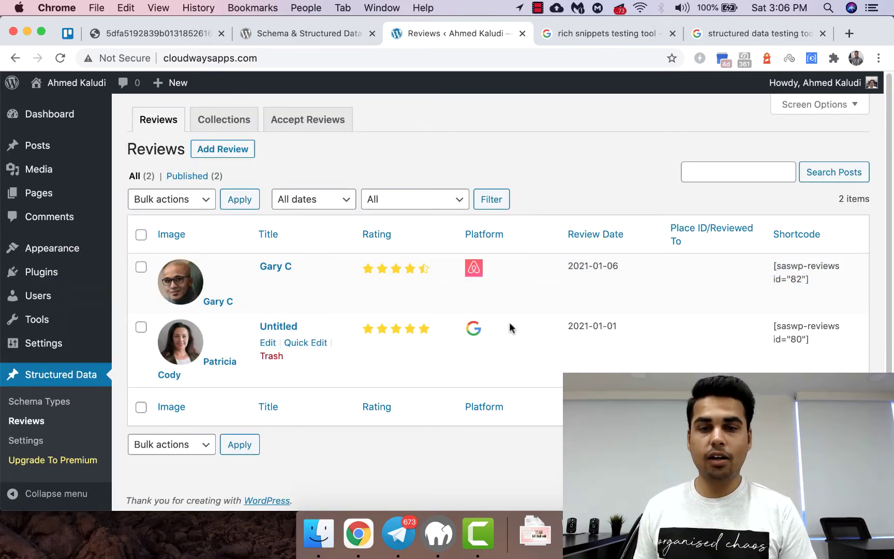
Add a new review and enter the reviewer's name as its title
{"action": "left_click", "coordinate": [232, 150]}
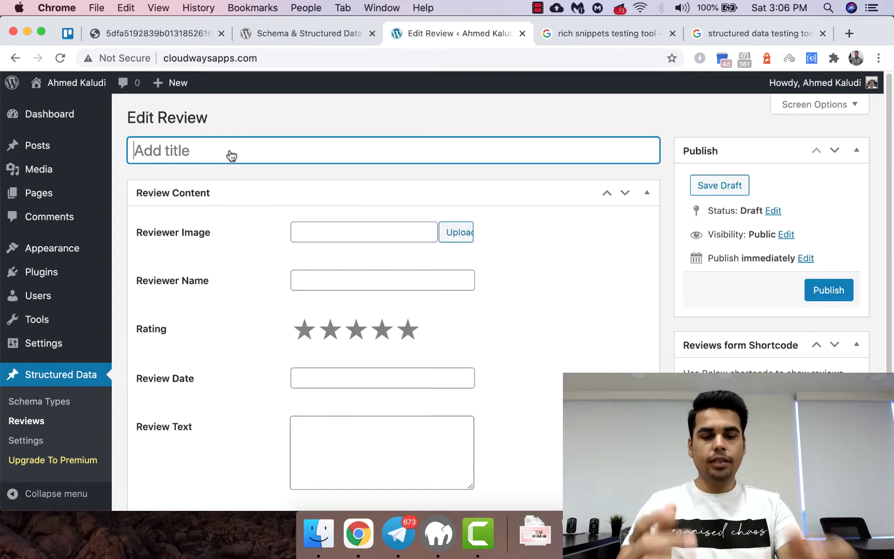
{"action": "type", "text": "Sample"}
{"action": "key", "text": "super+a"}
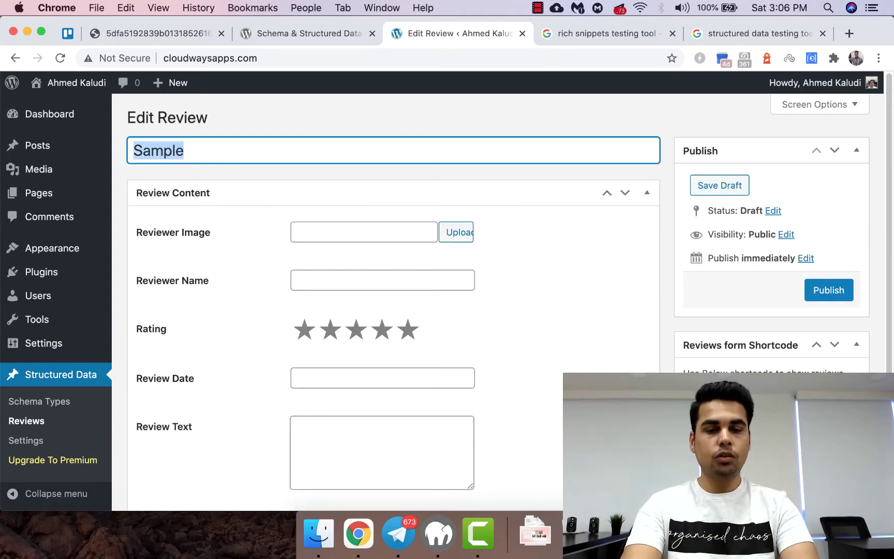
{"action": "type", "text": "Ahmed K"}
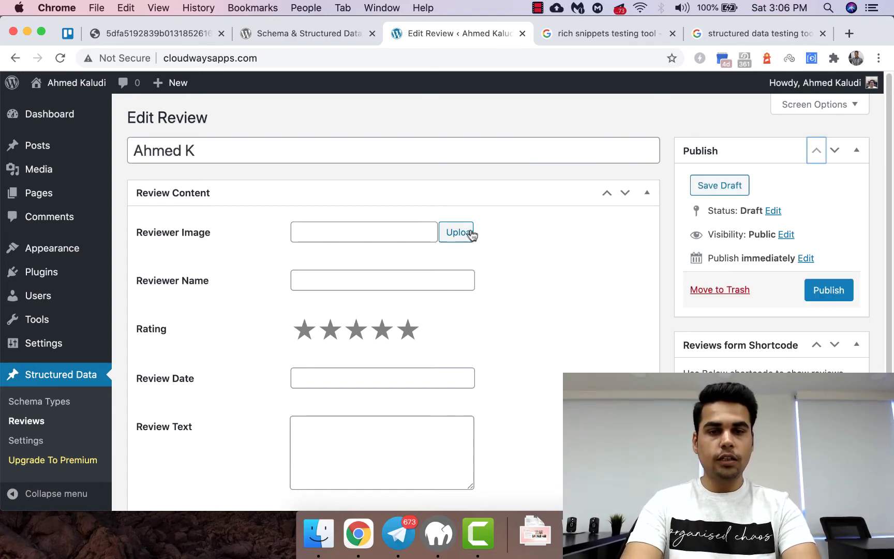
Set the reviewer image to the portrait of the dark-haired woman from the media library
{"action": "left_click", "coordinate": [456, 232]}
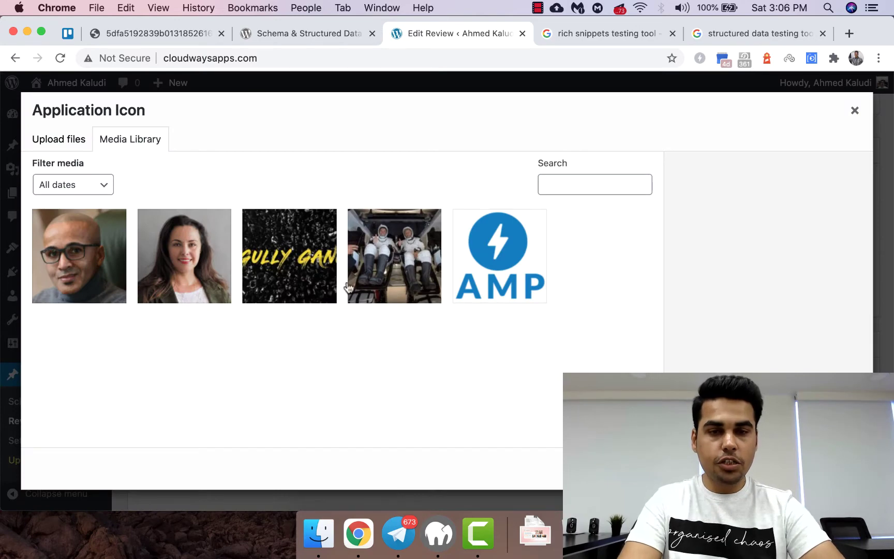
{"action": "left_click", "coordinate": [426, 267]}
{"action": "left_click", "coordinate": [231, 275]}
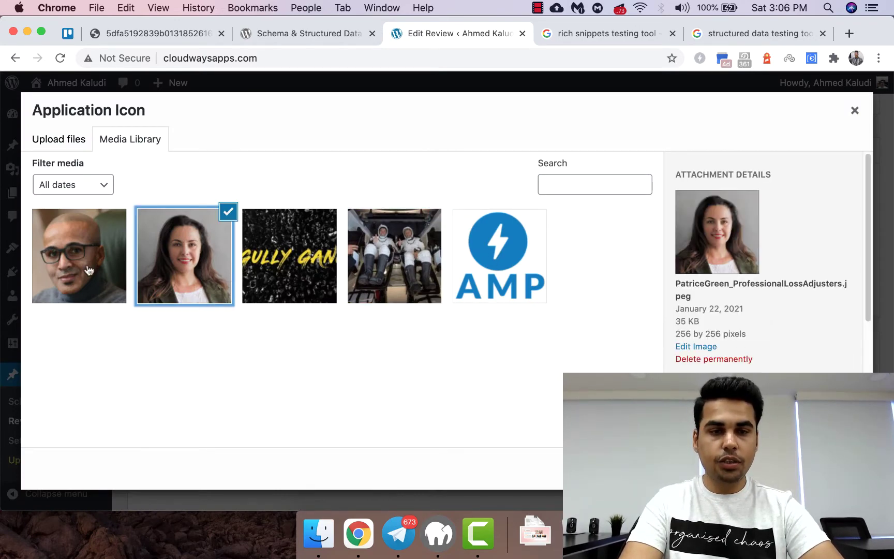
{"action": "left_click", "coordinate": [836, 469]}
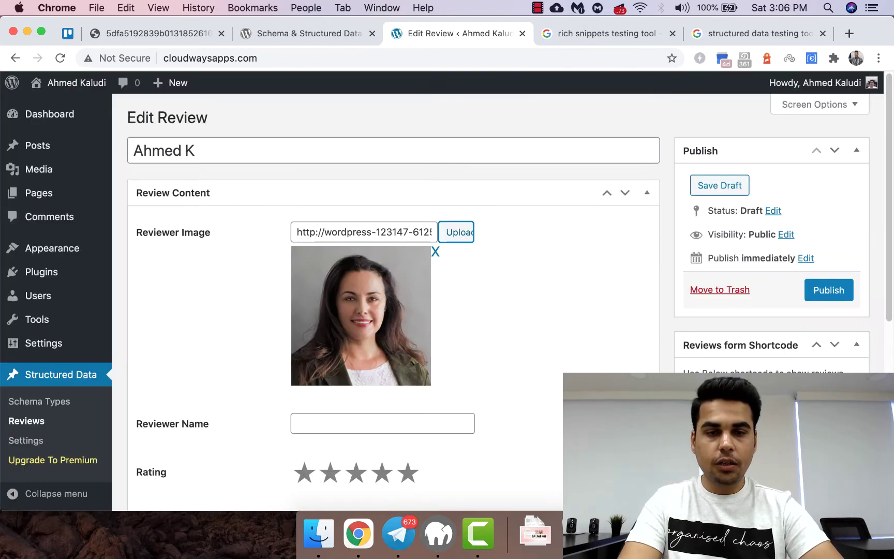
Fill in the reviewer's name and set the review's rating to 4.9 stars
{"action": "left_click", "coordinate": [351, 421]}
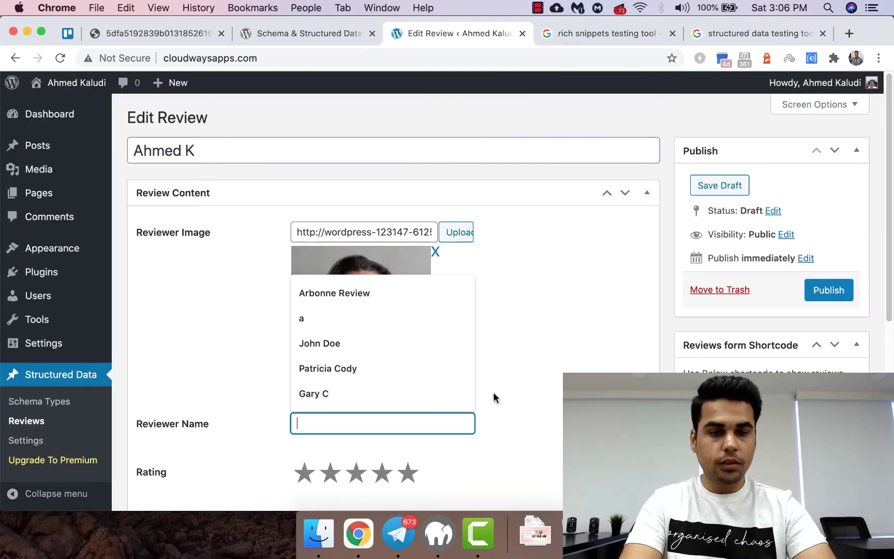
{"action": "type", "text": "Ahmed K"}
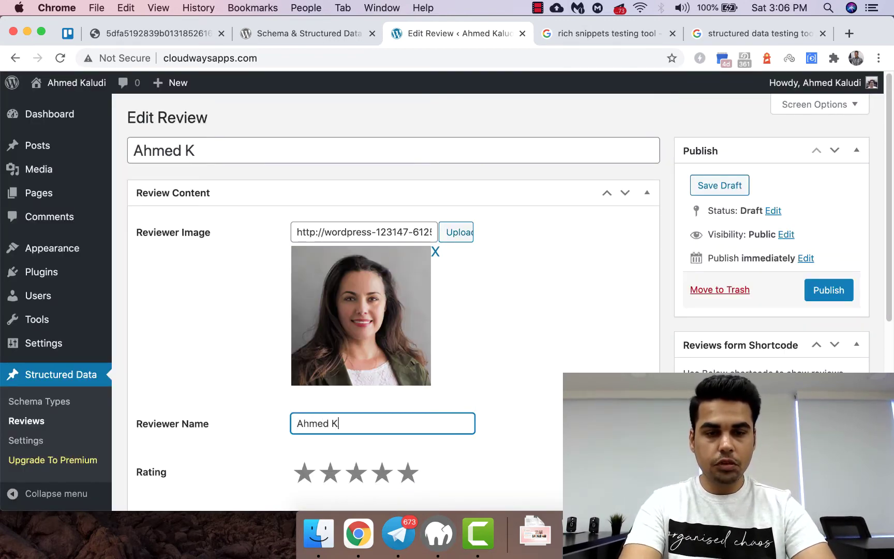
{"action": "scroll", "coordinate": [519, 413], "scroll_direction": "down", "scroll_amount": 5}
{"action": "left_click", "coordinate": [420, 316]}
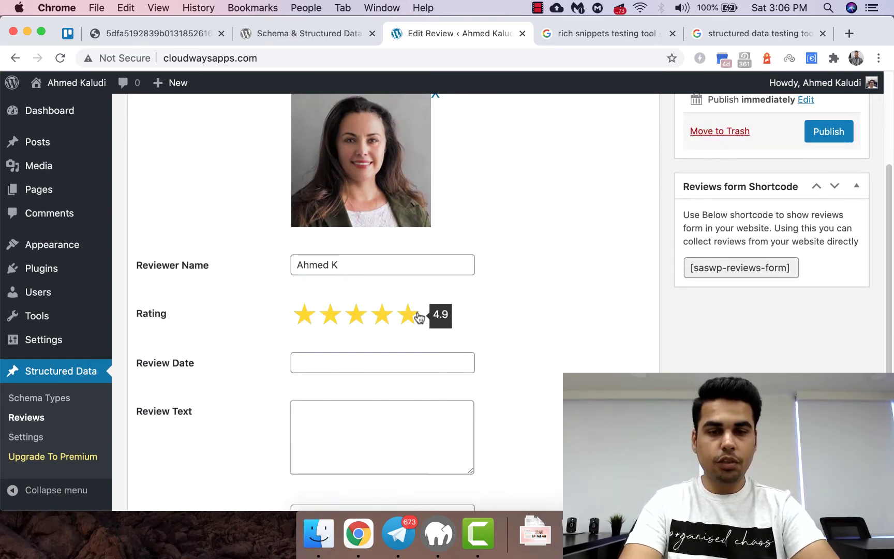
Set the review date to 2021-01-02
{"action": "left_click", "coordinate": [413, 363]}
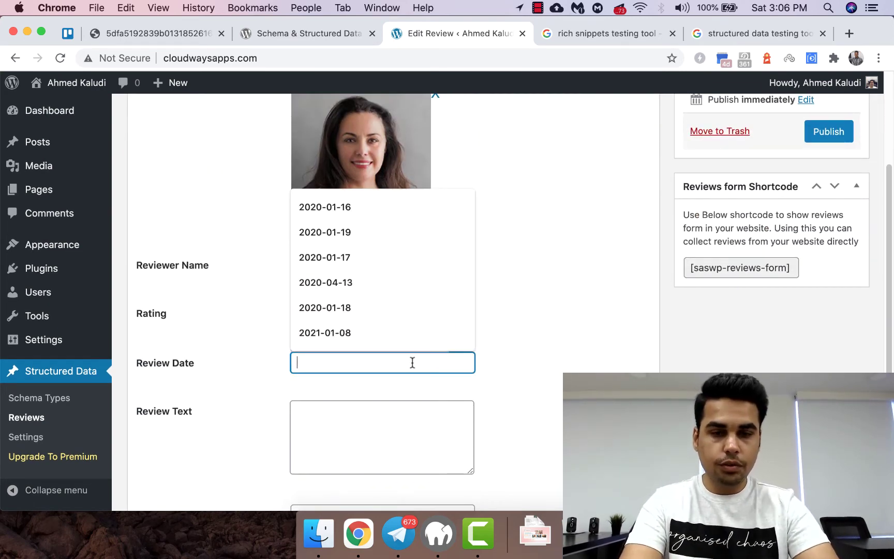
{"action": "left_click", "coordinate": [445, 352]}
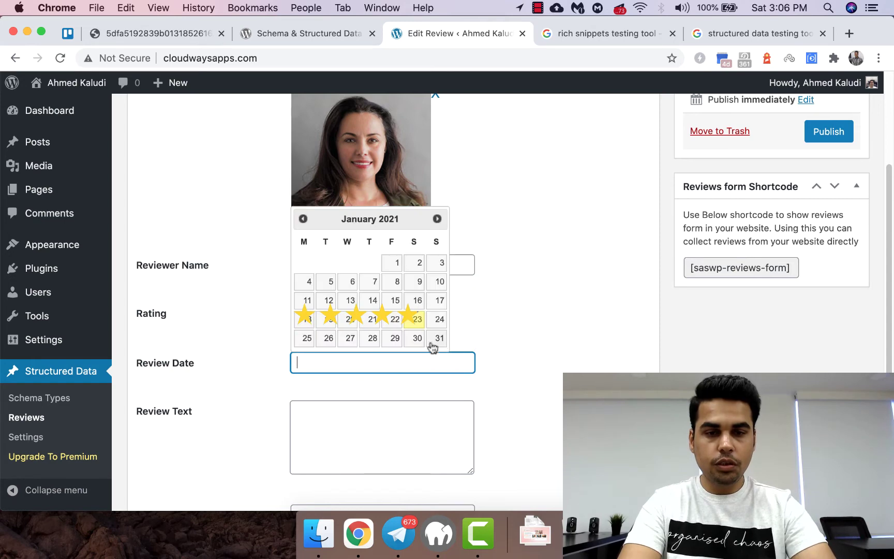
{"action": "left_click", "coordinate": [496, 360]}
{"action": "scroll", "coordinate": [495, 360], "scroll_direction": "down", "scroll_amount": 5}
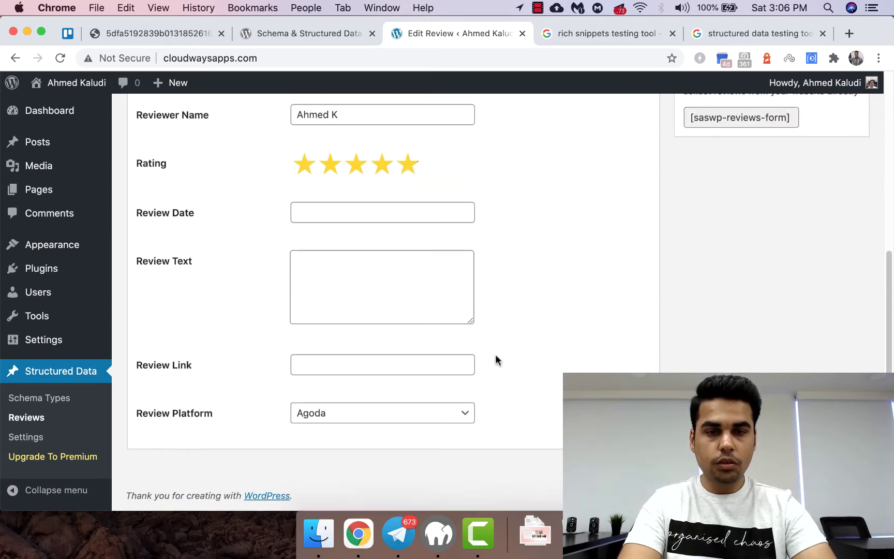
{"action": "left_click", "coordinate": [391, 213]}
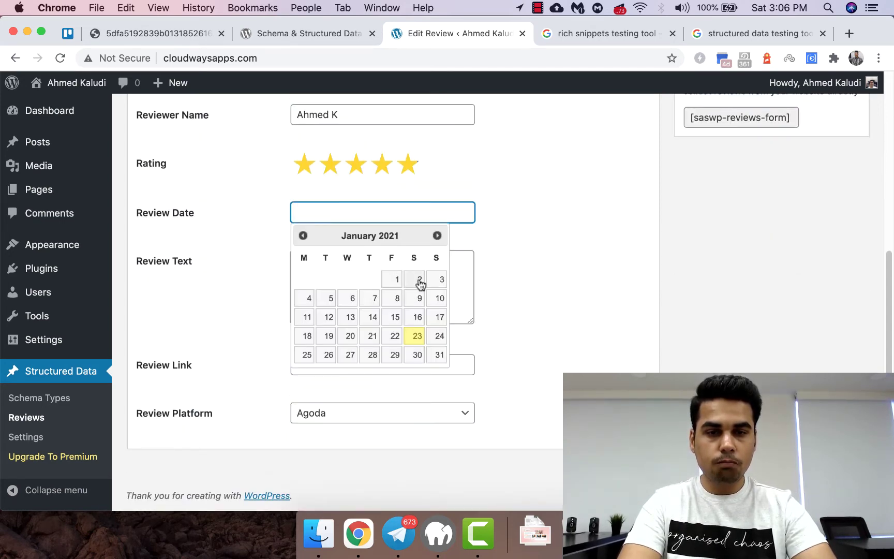
{"action": "left_click", "coordinate": [417, 281]}
Enter the review text "This is the easy way of getting things done."
{"action": "left_click", "coordinate": [398, 275]}
{"action": "type", "text": "THis i"}
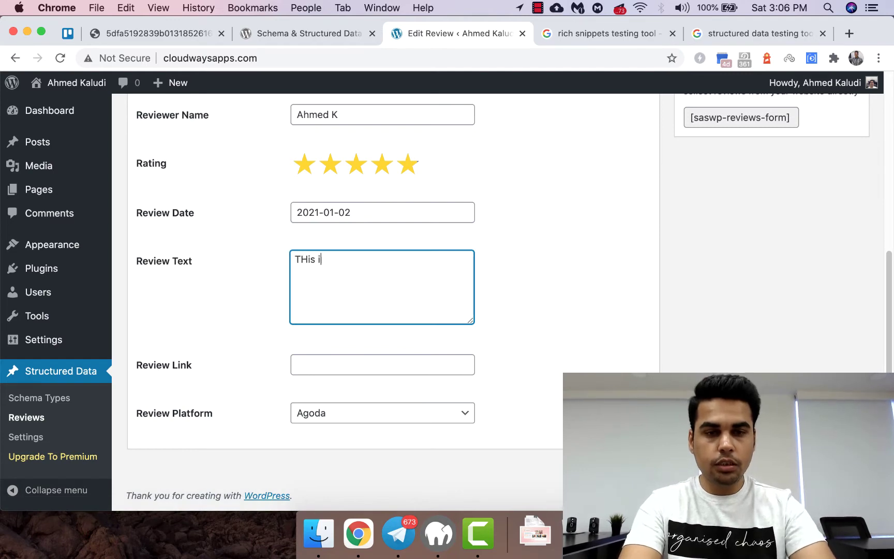
{"action": "key", "text": "BackSpace"}
{"action": "key", "text": "BackSpace"}
{"action": "key", "text": "BackSpace"}
{"action": "key", "text": "BackSpace"}
{"action": "key", "text": "BackSpace"}
{"action": "key", "text": "BackSpace"}
{"action": "key", "text": "BackSpace"}
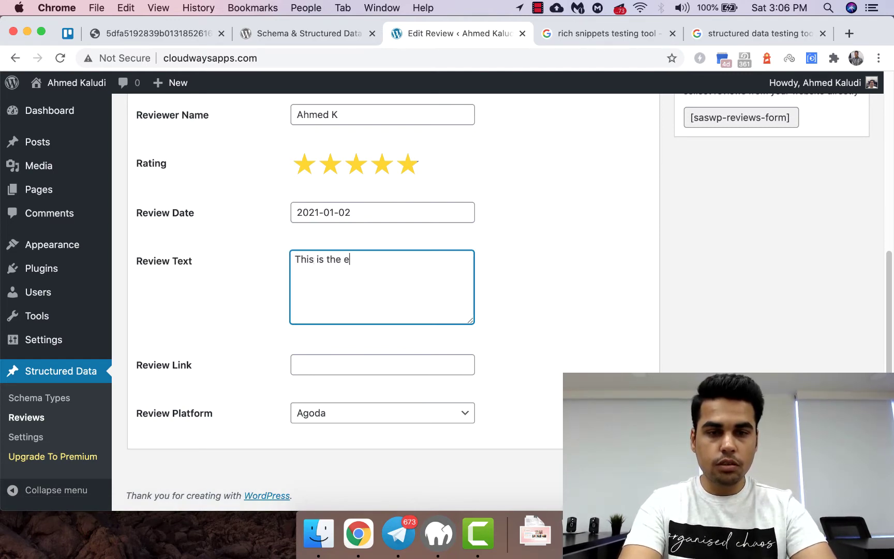
{"action": "type", "text": "his is the easy way of t"}
{"action": "key", "text": "BackSpace"}
{"action": "type", "text": "ge"}
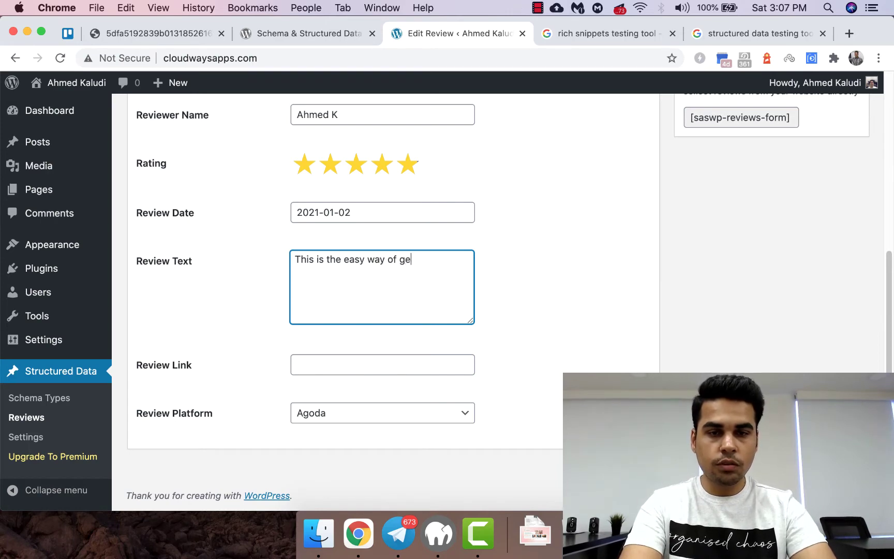
{"action": "type", "text": "tting things done."}
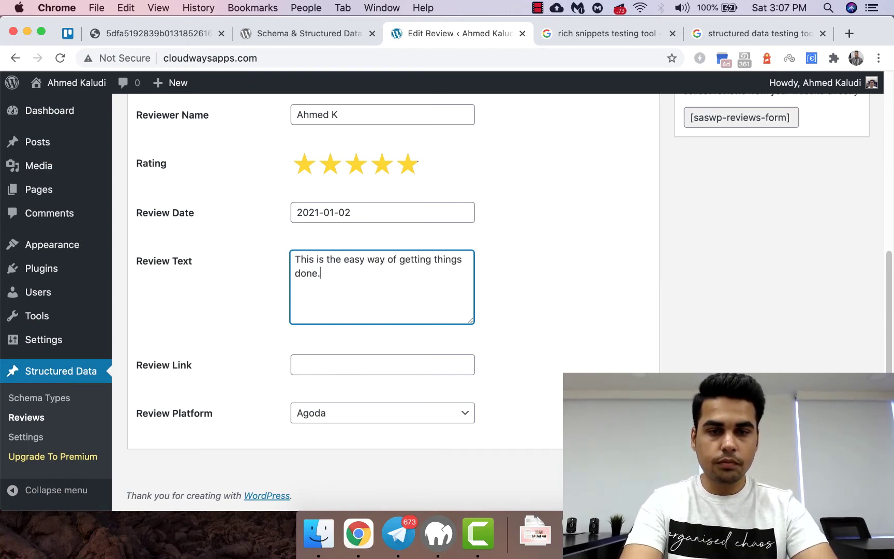
Set the review platform to Google and publish the review
{"action": "left_click", "coordinate": [463, 423]}
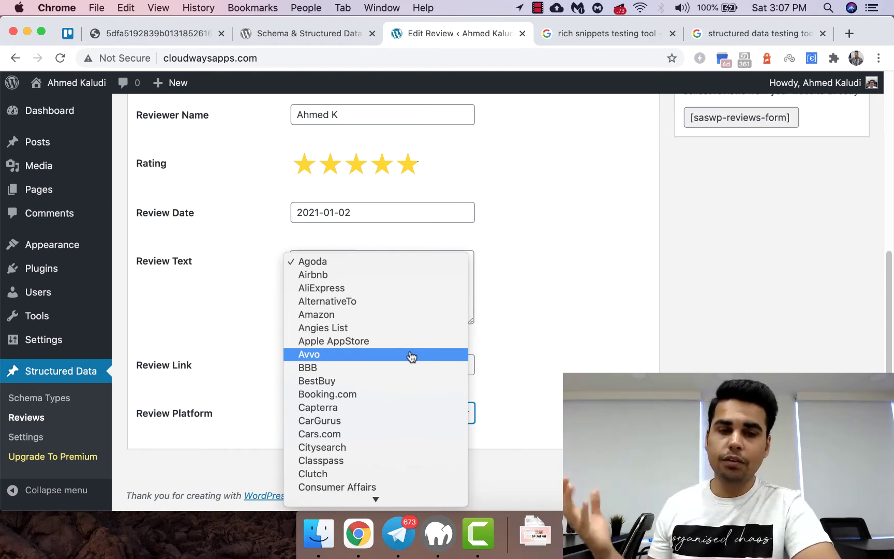
{"action": "scroll", "coordinate": [386, 332], "scroll_direction": "down", "scroll_amount": 10}
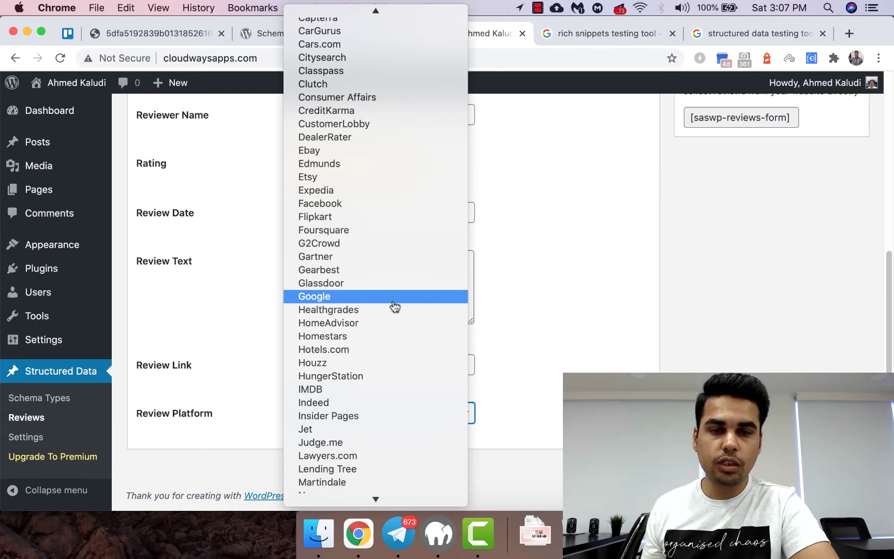
{"action": "key", "text": "Escape"}
{"action": "scroll", "coordinate": [687, 359], "scroll_direction": "up", "scroll_amount": 10}
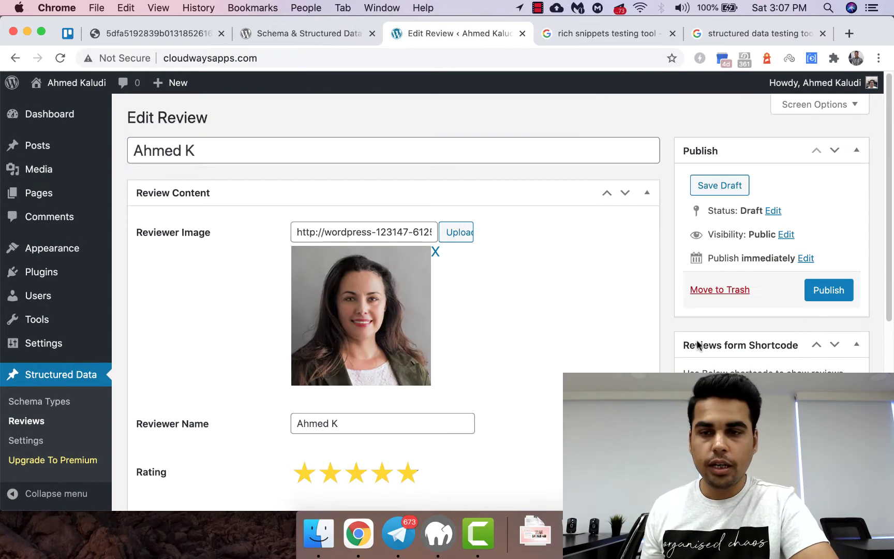
{"action": "left_click", "coordinate": [849, 292]}
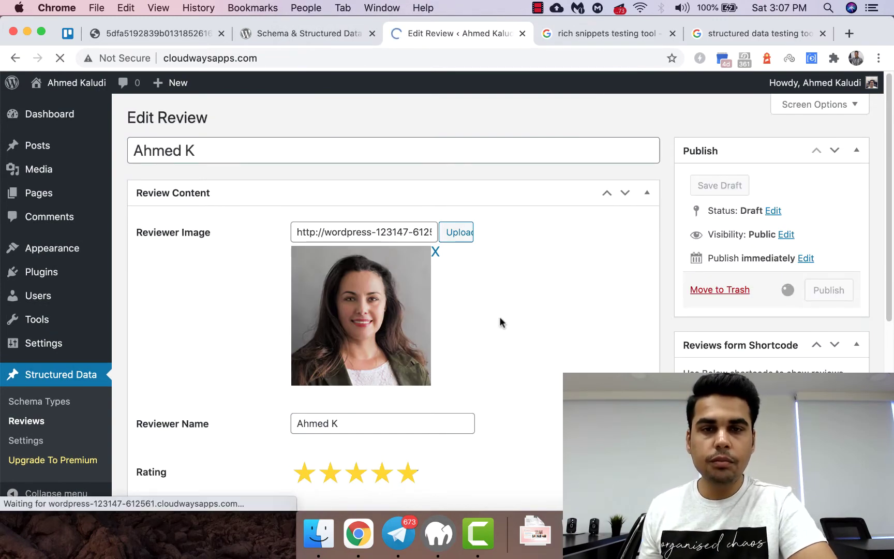
Check the new entry in the reviews list, and create a review collection titled "Test Collection"
{"action": "left_click", "coordinate": [62, 428]}
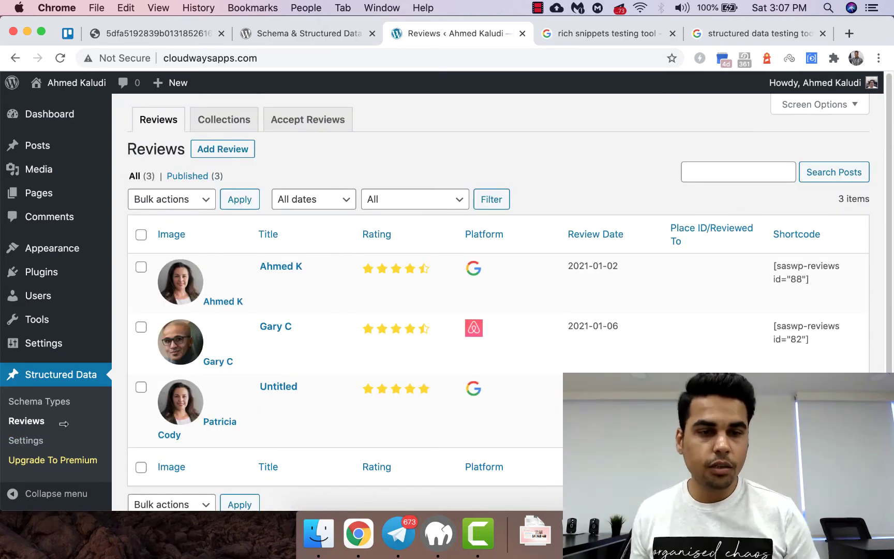
{"action": "mouse_move", "coordinate": [199, 296]}
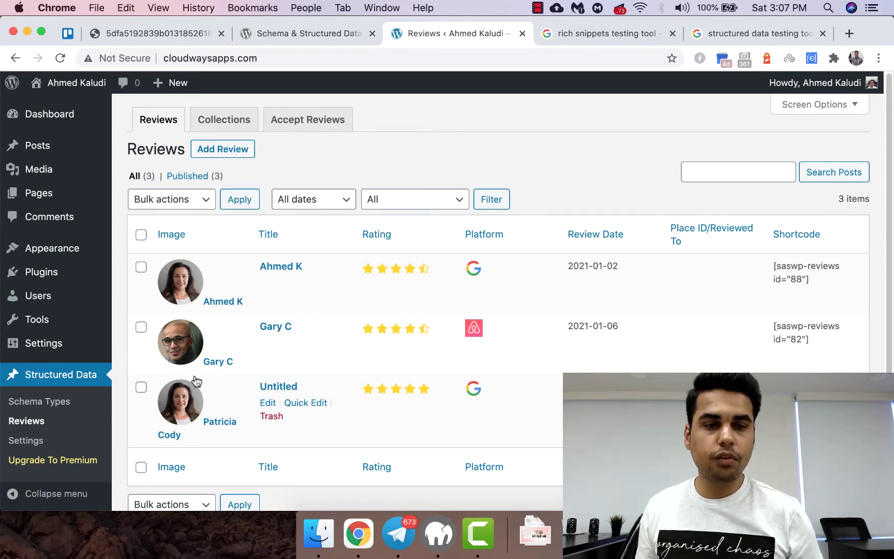
{"action": "left_click", "coordinate": [223, 121]}
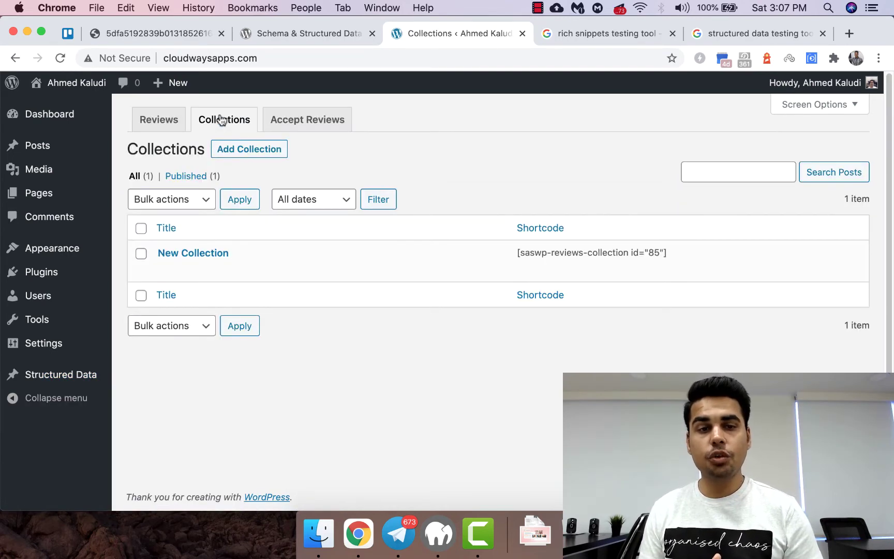
{"action": "left_click", "coordinate": [265, 154]}
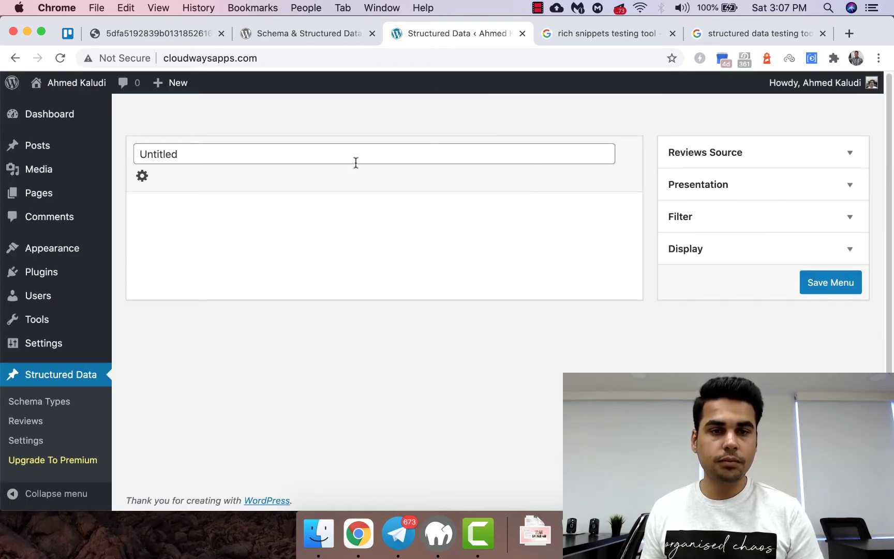
{"action": "left_click", "coordinate": [346, 155]}
{"action": "type", "text": "Test "}
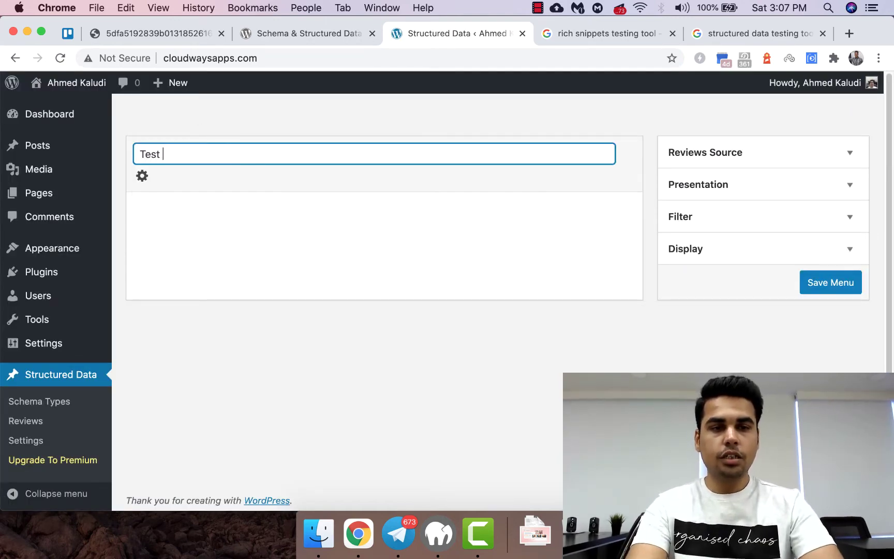
{"action": "type", "text": "Collection"}
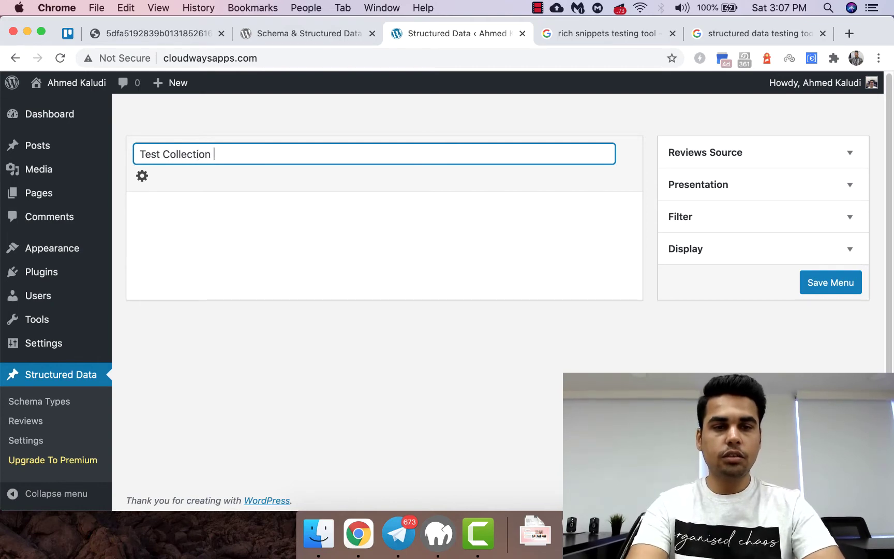
Add Google and Airbnb as review sources of the collection, with a count of 5 each
{"action": "left_click", "coordinate": [724, 152]}
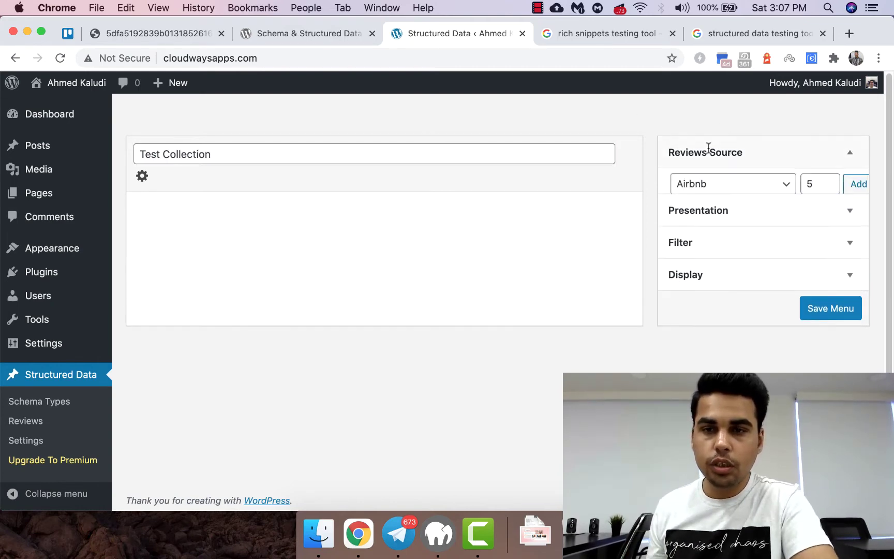
{"action": "left_click", "coordinate": [787, 196]}
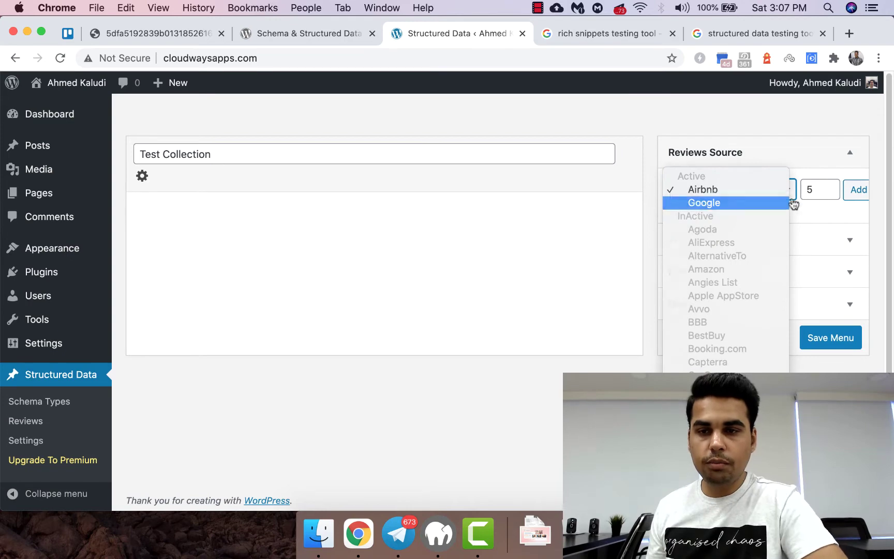
{"action": "left_click", "coordinate": [759, 203]}
{"action": "left_click", "coordinate": [747, 197]}
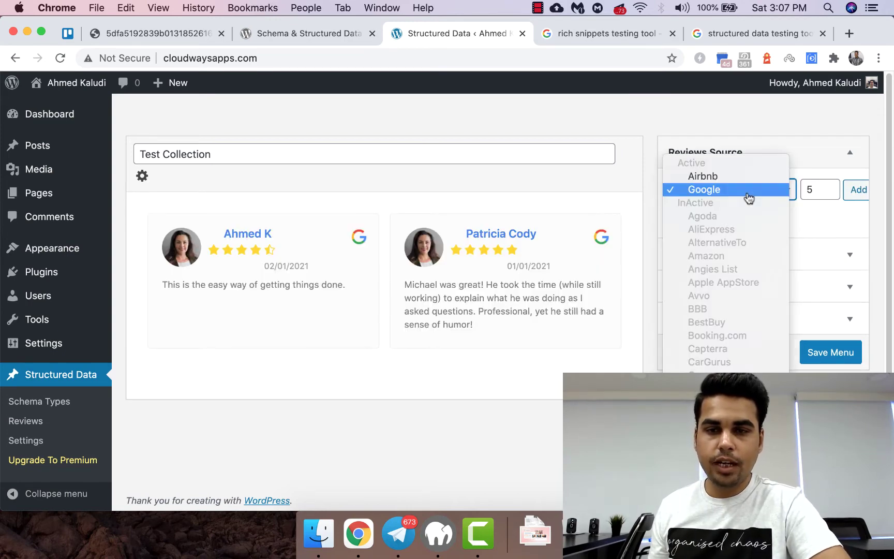
{"action": "left_click", "coordinate": [735, 177]}
{"action": "left_click", "coordinate": [856, 190]}
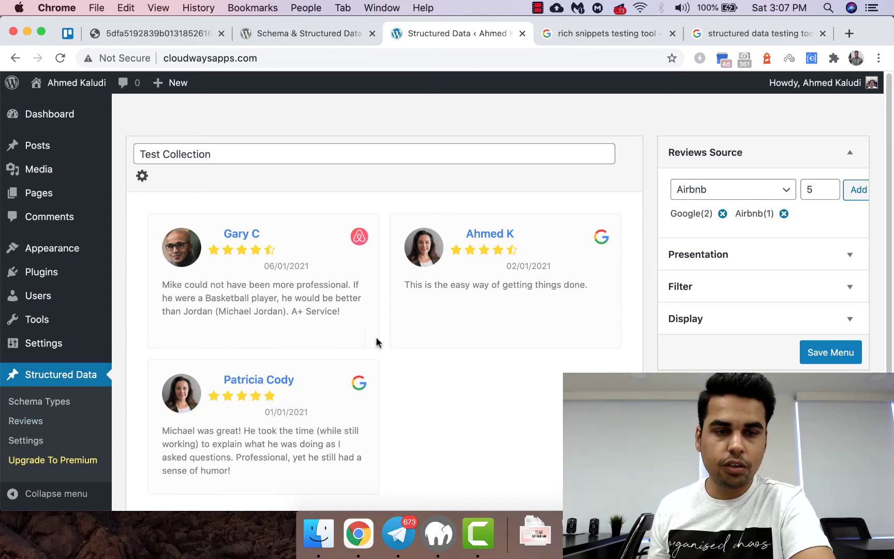
{"action": "left_click_drag", "start_coordinate": [412, 325], "coordinate": [386, 319]}
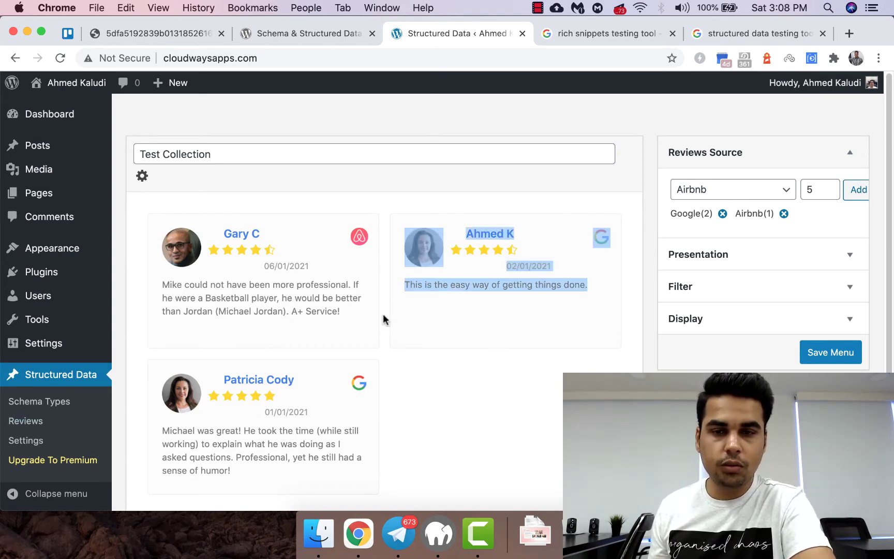
{"action": "left_click", "coordinate": [509, 356]}
Preview the collection in the Gallery and Badge presentation designs
{"action": "left_click", "coordinate": [771, 265]}
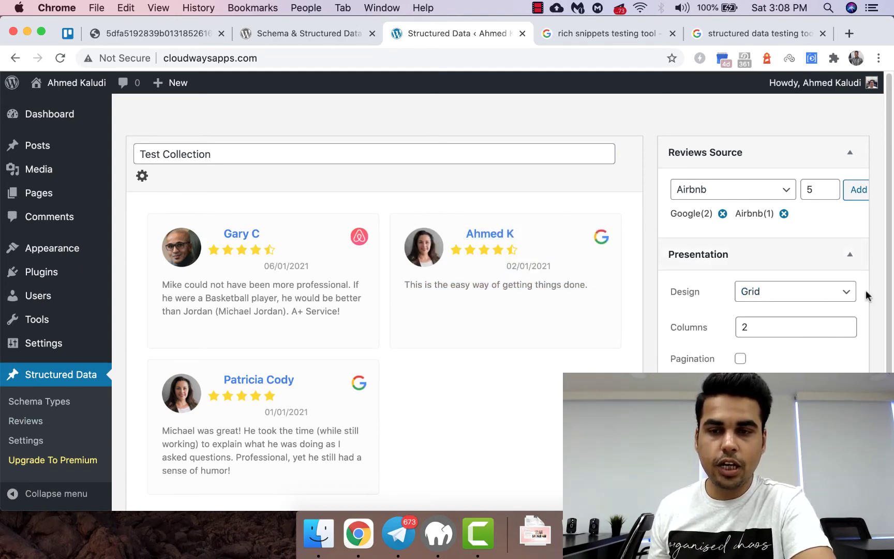
{"action": "left_click", "coordinate": [846, 302]}
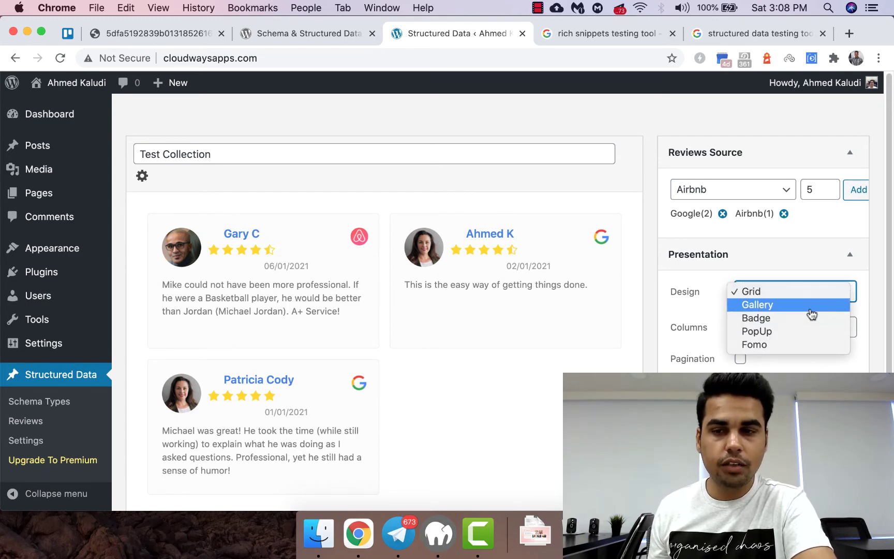
{"action": "left_click", "coordinate": [838, 316]}
{"action": "left_click", "coordinate": [457, 302]}
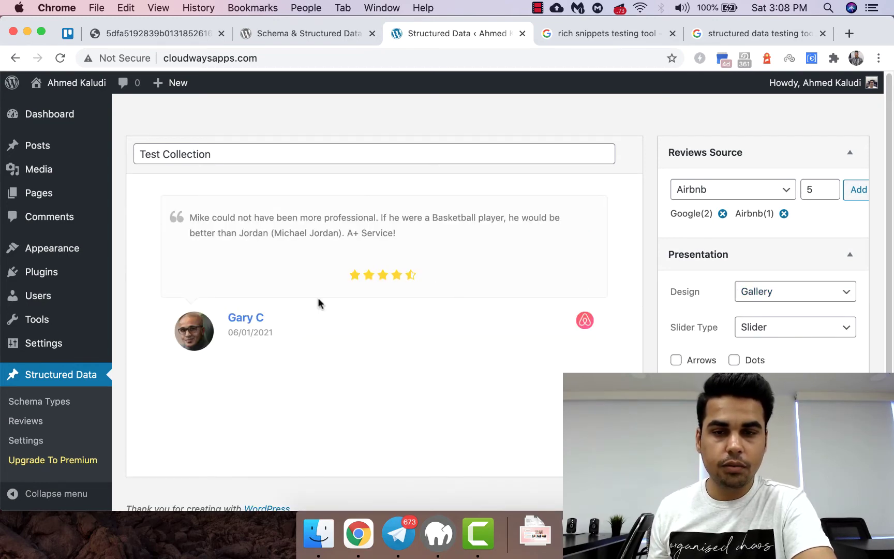
{"action": "left_click", "coordinate": [777, 298]}
{"action": "left_click", "coordinate": [744, 305]}
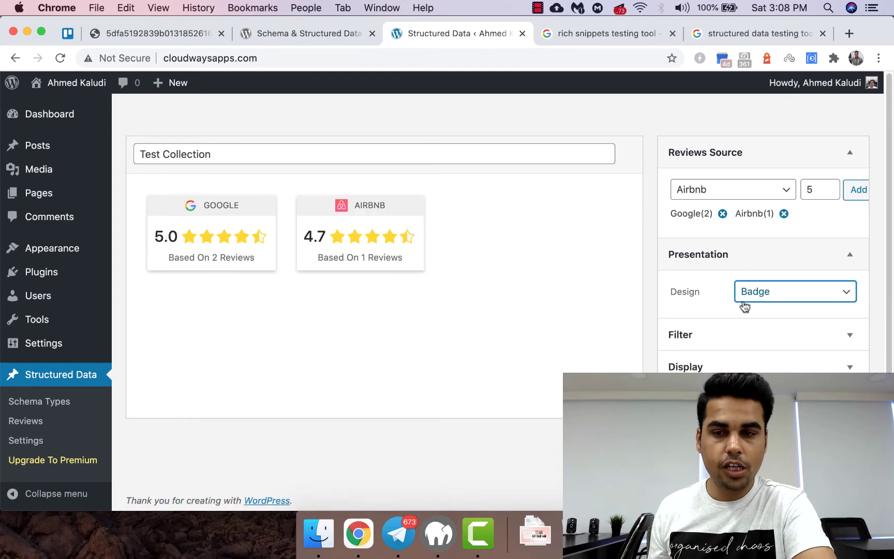
Preview the PopUp and Fomo designs, and return the collection's design to Grid
{"action": "left_click", "coordinate": [815, 287]}
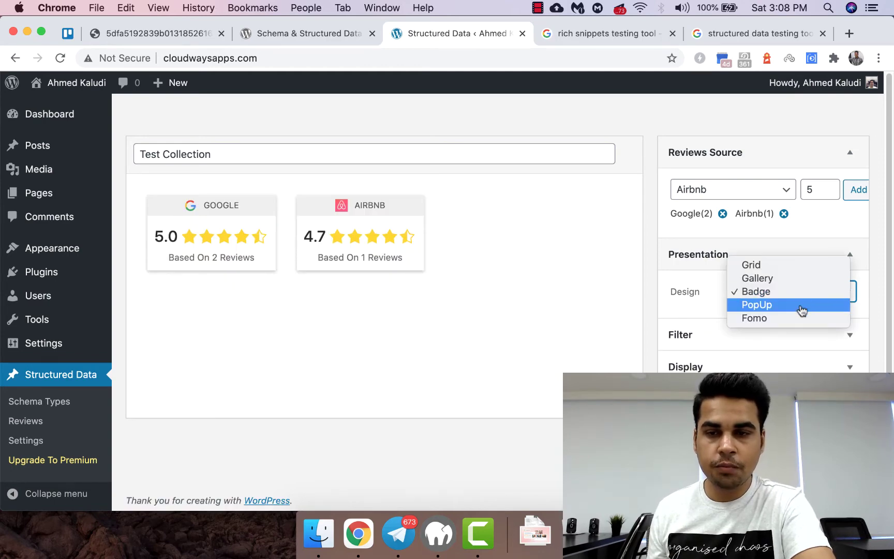
{"action": "left_click", "coordinate": [800, 309]}
{"action": "left_click", "coordinate": [294, 490]}
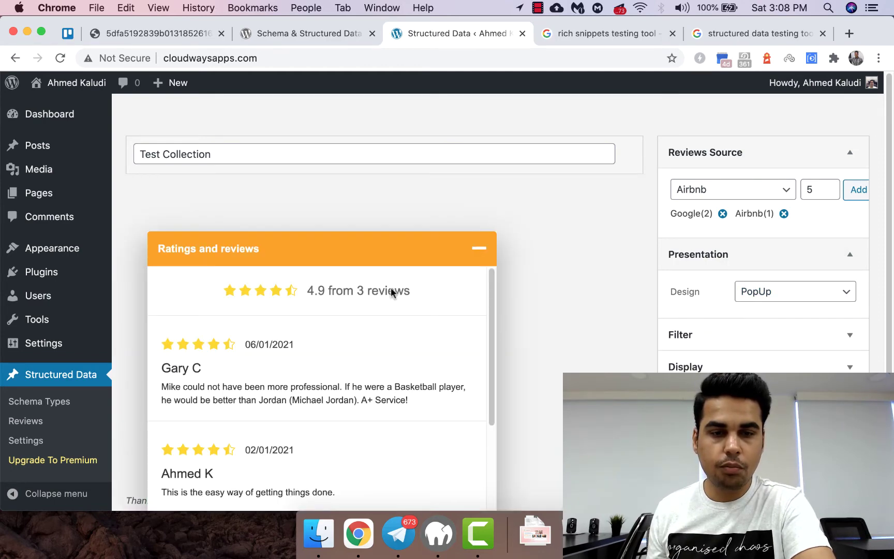
{"action": "left_click", "coordinate": [480, 249]}
{"action": "left_click", "coordinate": [758, 296]}
{"action": "left_click", "coordinate": [757, 305]}
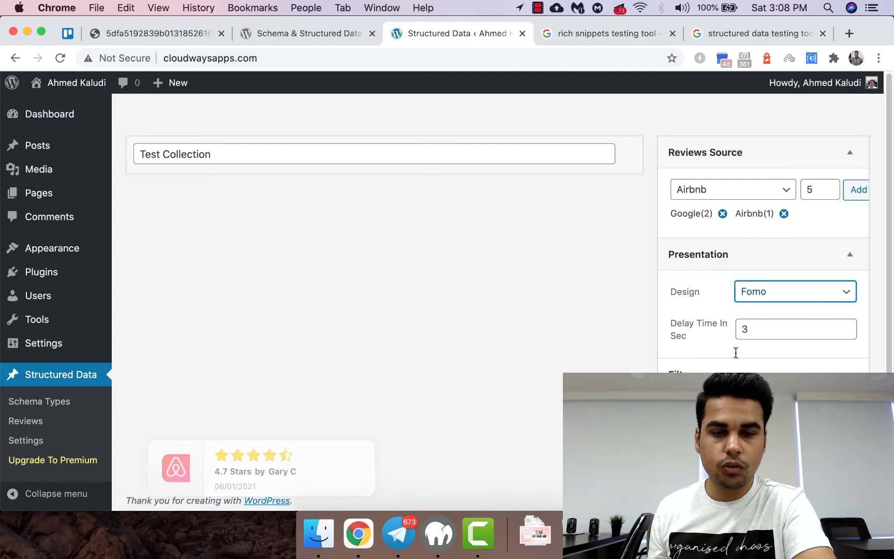
{"action": "left_click", "coordinate": [802, 296]}
{"action": "left_click", "coordinate": [765, 237]}
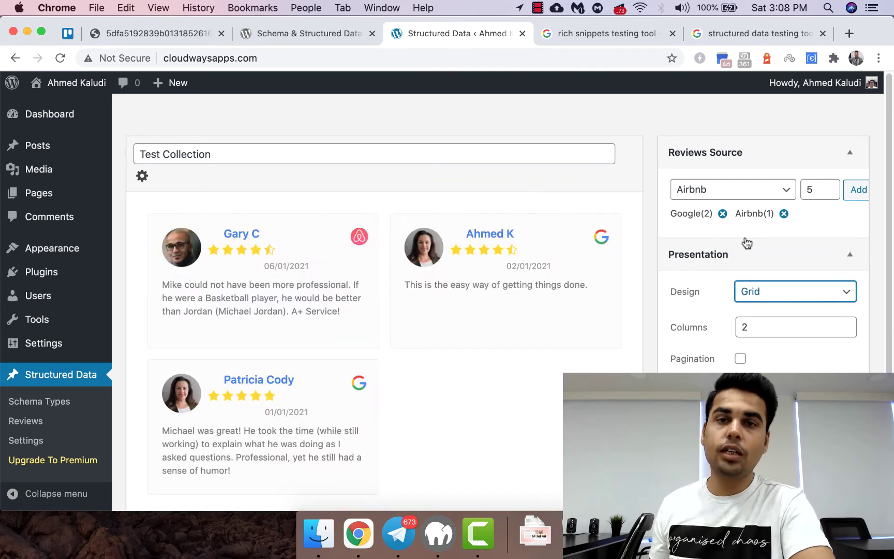
Set the grid to 3 columns and try the pagination option, leaving it off
{"action": "left_click", "coordinate": [846, 322]}
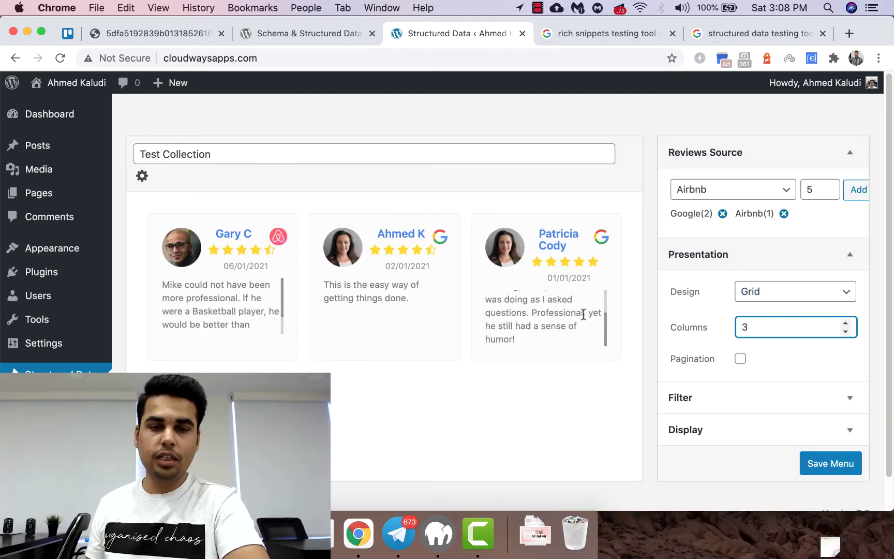
{"action": "scroll", "coordinate": [583, 315], "scroll_direction": "up", "scroll_amount": 2}
{"action": "left_click", "coordinate": [742, 362]}
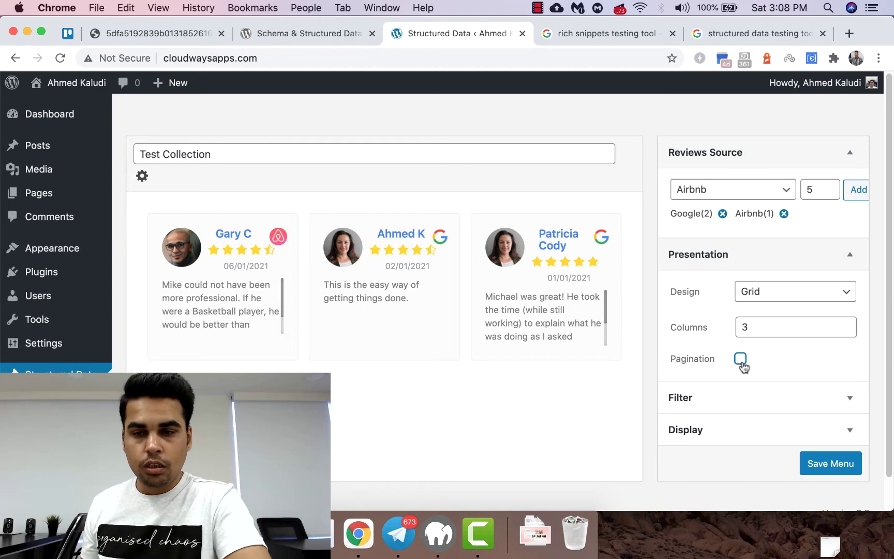
{"action": "left_click", "coordinate": [742, 363]}
{"action": "left_click", "coordinate": [742, 363]}
Set the review sorting of the collection to Highest Rating
{"action": "left_click", "coordinate": [756, 394]}
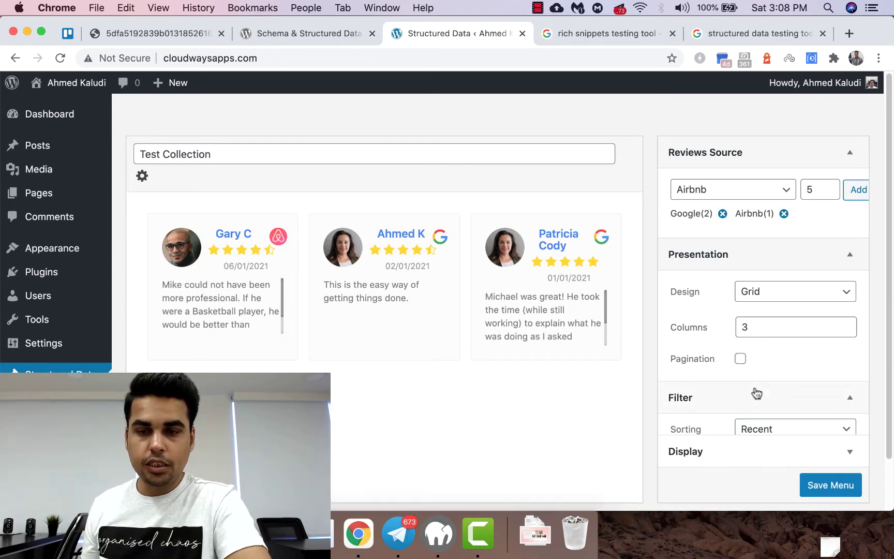
{"action": "scroll", "coordinate": [758, 398], "scroll_direction": "down", "scroll_amount": 3}
{"action": "left_click", "coordinate": [787, 353]}
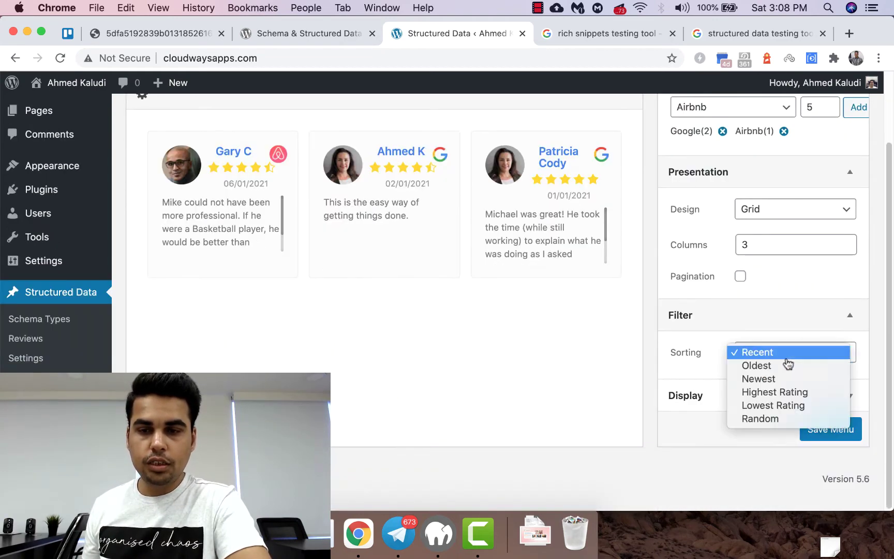
{"action": "left_click", "coordinate": [789, 393]}
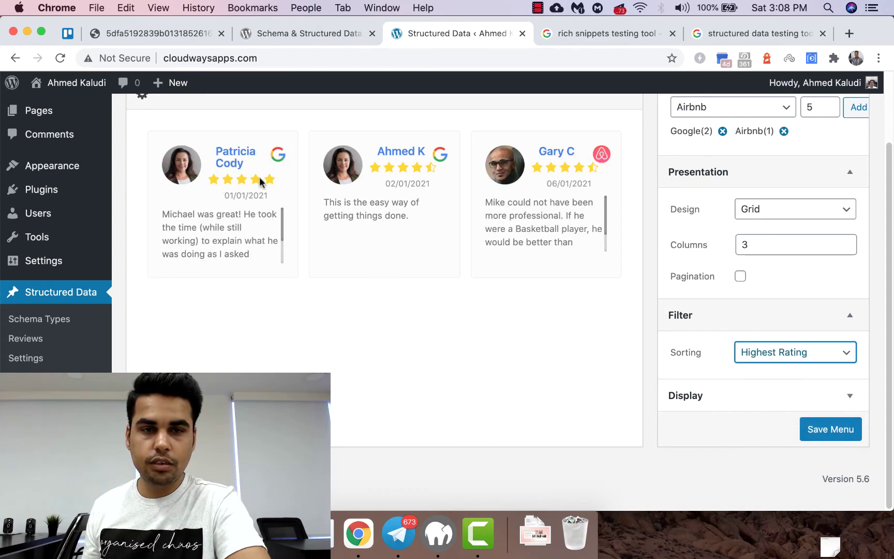
Keep the display type as Shortcode, copy the collection's shortcode and save the collection
{"action": "left_click", "coordinate": [816, 407]}
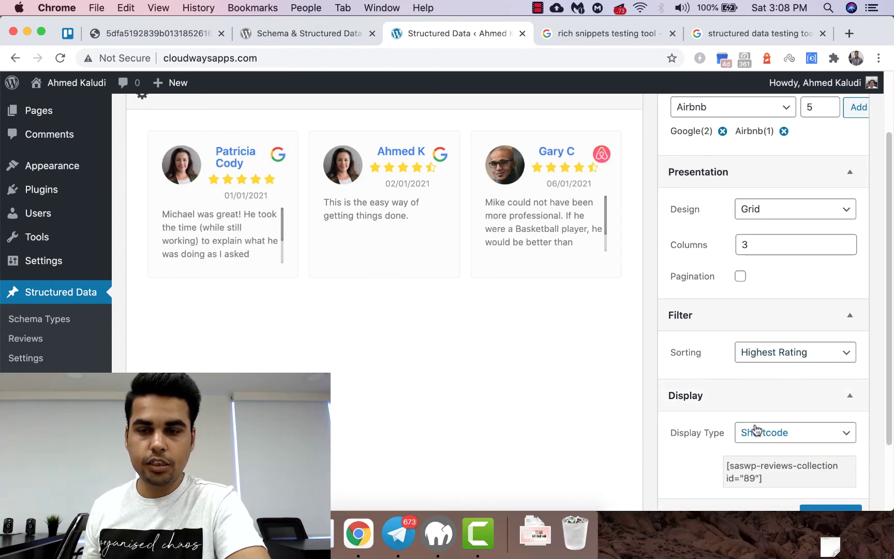
{"action": "scroll", "coordinate": [771, 456], "scroll_direction": "down", "scroll_amount": 1}
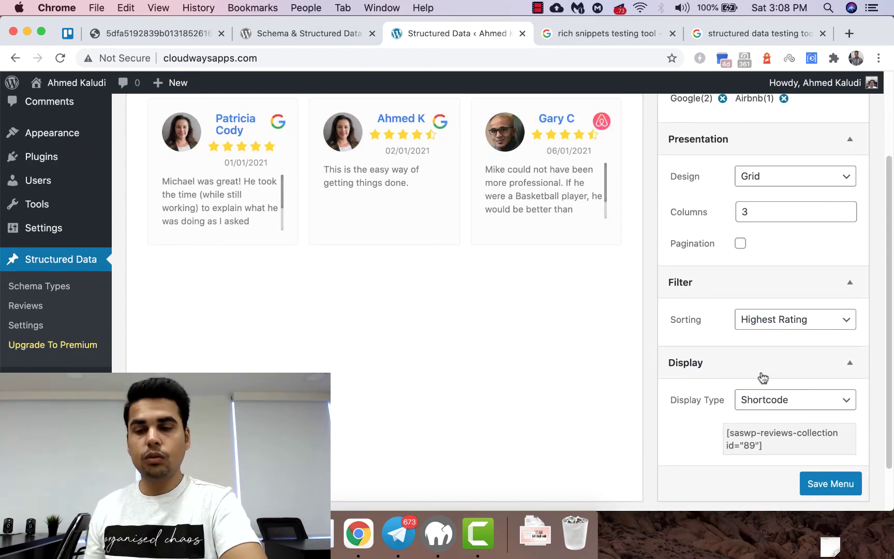
{"action": "left_click", "coordinate": [764, 399]}
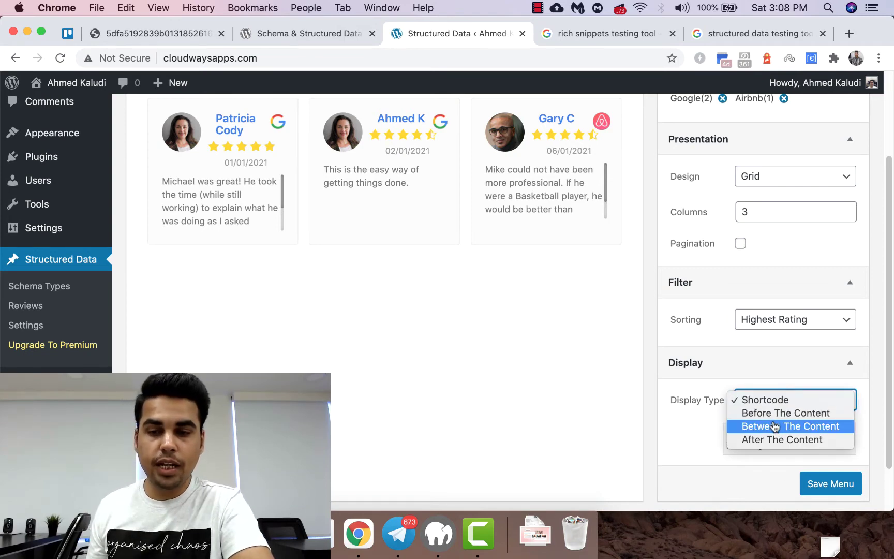
{"action": "left_click", "coordinate": [767, 400]}
{"action": "left_click", "coordinate": [761, 438]}
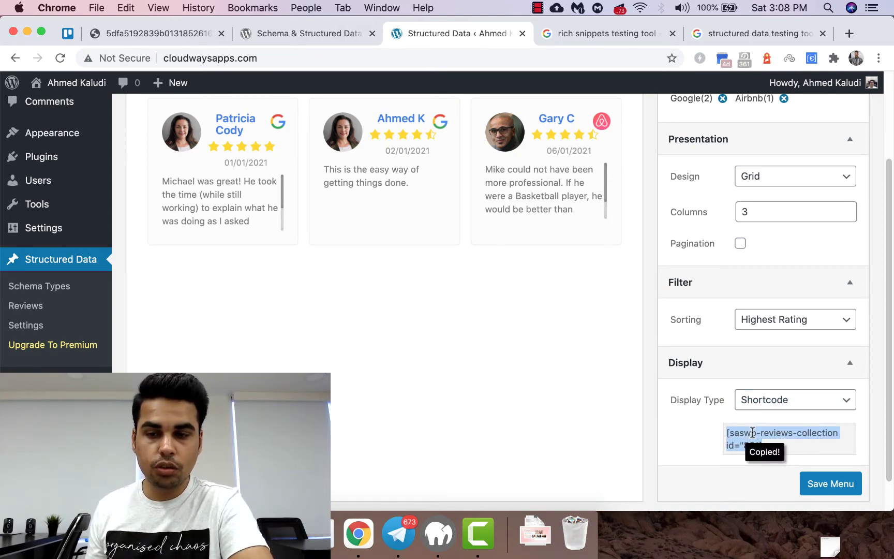
{"action": "right_click", "coordinate": [753, 437]}
{"action": "left_click", "coordinate": [513, 390]}
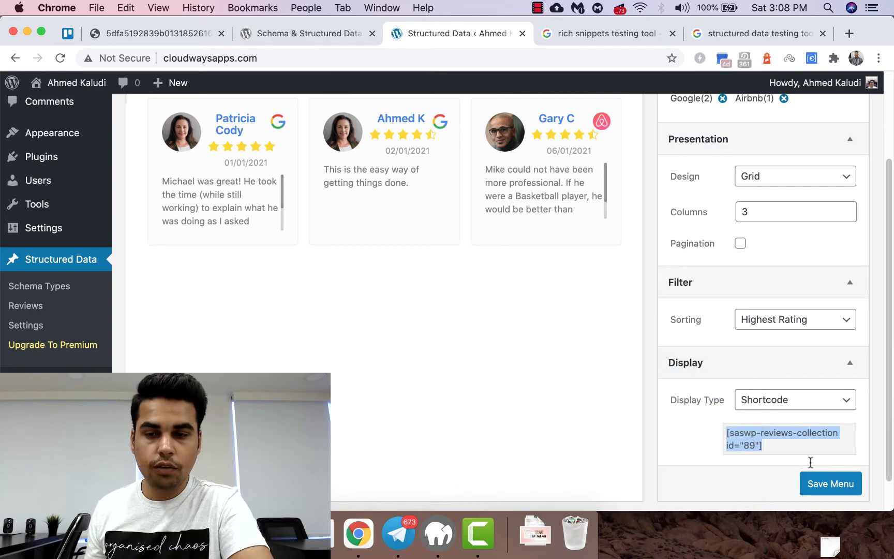
{"action": "left_click", "coordinate": [731, 441]}
{"action": "left_click", "coordinate": [828, 485]}
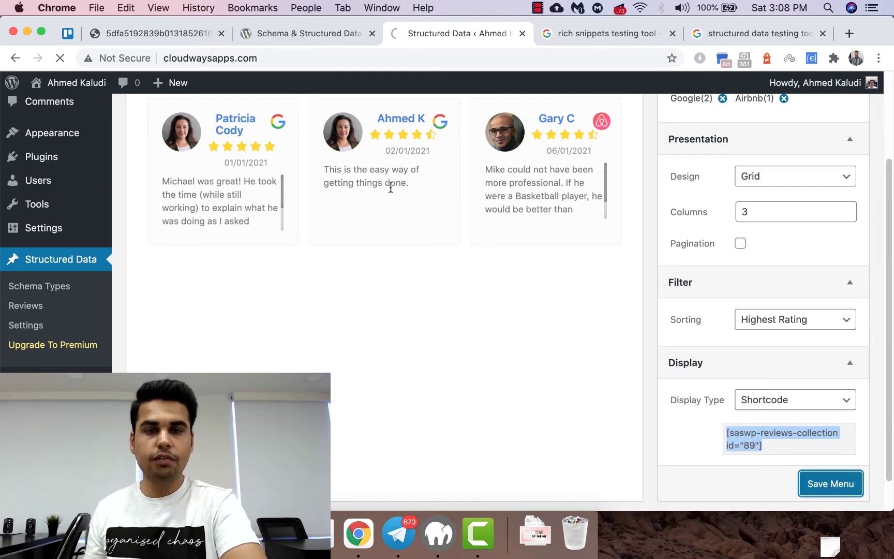
Go to the site's pages list and open the Our Services page for editing
{"action": "right_click", "coordinate": [427, 60]}
{"action": "key", "text": "Escape"}
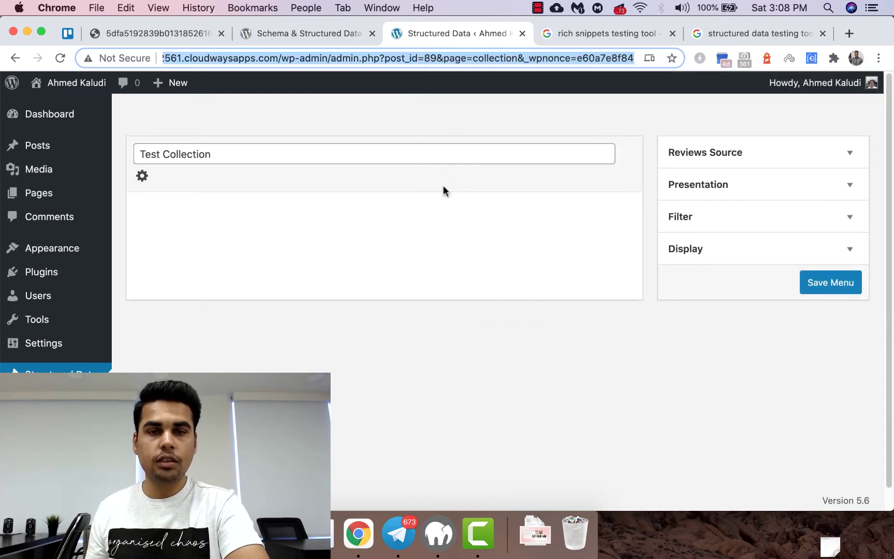
{"action": "mouse_move", "coordinate": [52, 193]}
{"action": "key", "text": "Return"}
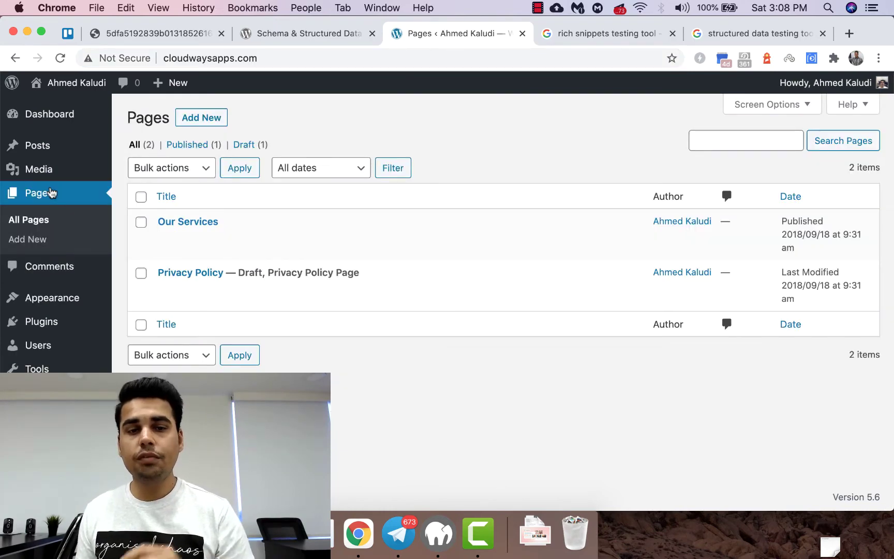
{"action": "left_click", "coordinate": [217, 225]}
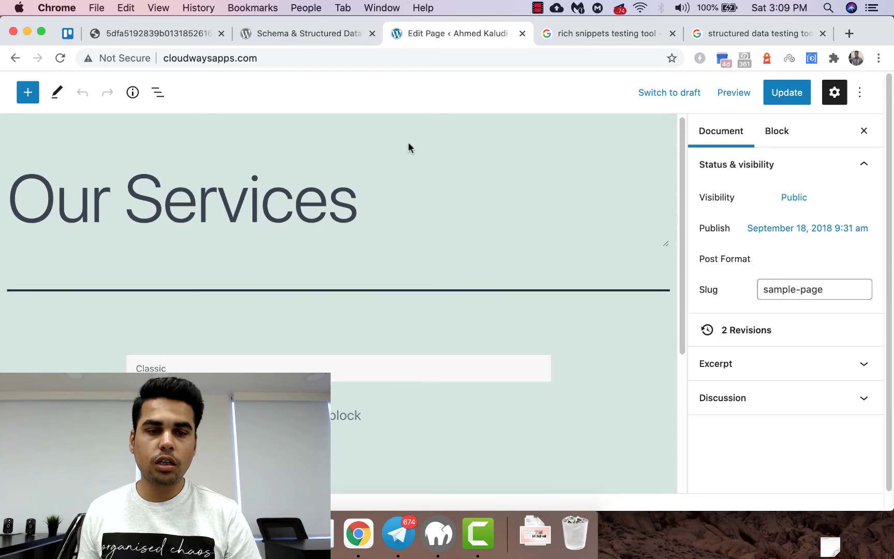
Paste the shortcode [saswp-reviews-collection id="89"] into a new paragraph at the end of the page and update the page
{"action": "scroll", "coordinate": [358, 305], "scroll_direction": "down", "scroll_amount": 5}
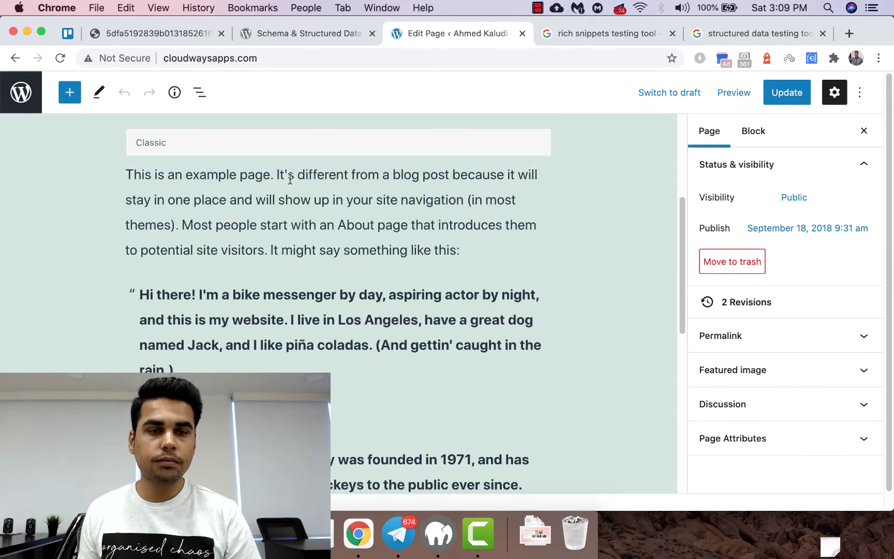
{"action": "right_click", "coordinate": [203, 158]}
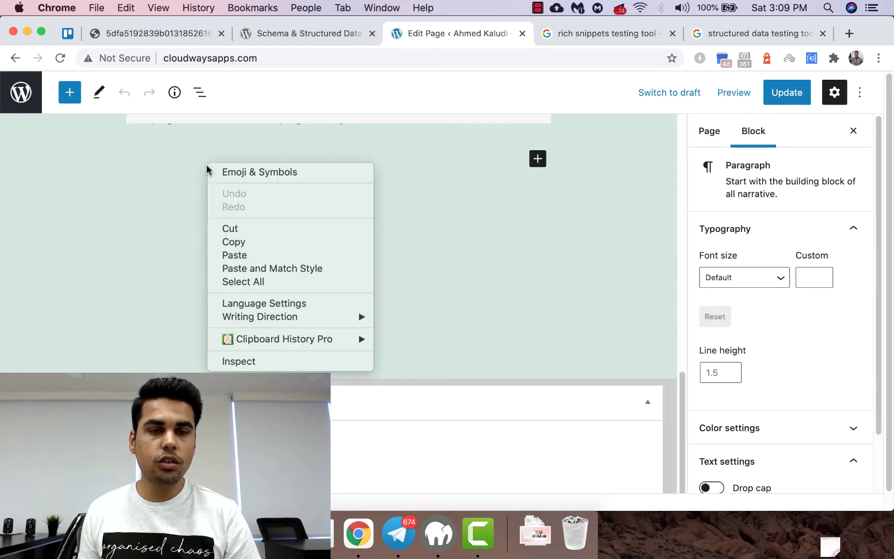
{"action": "left_click", "coordinate": [283, 254]}
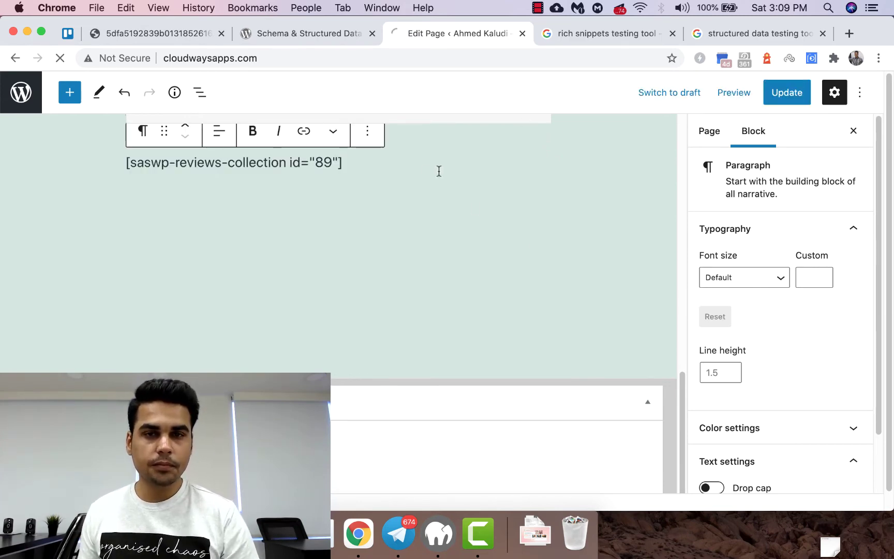
Examine how the review collection is displayed near the end of the live Our Services page
{"action": "scroll", "coordinate": [449, 180], "scroll_direction": "down", "scroll_amount": 5}
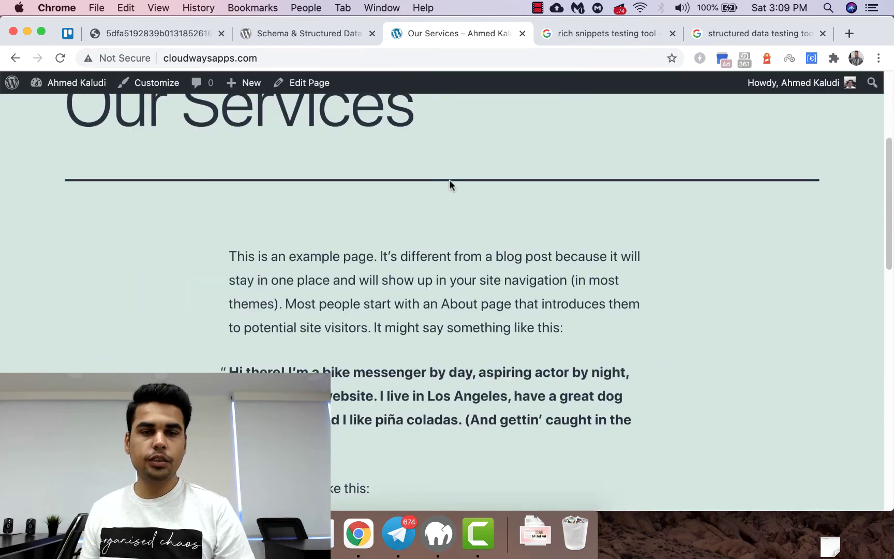
{"action": "scroll", "coordinate": [449, 180], "scroll_direction": "down", "scroll_amount": 10}
{"action": "scroll", "coordinate": [641, 275], "scroll_direction": "down", "scroll_amount": 8}
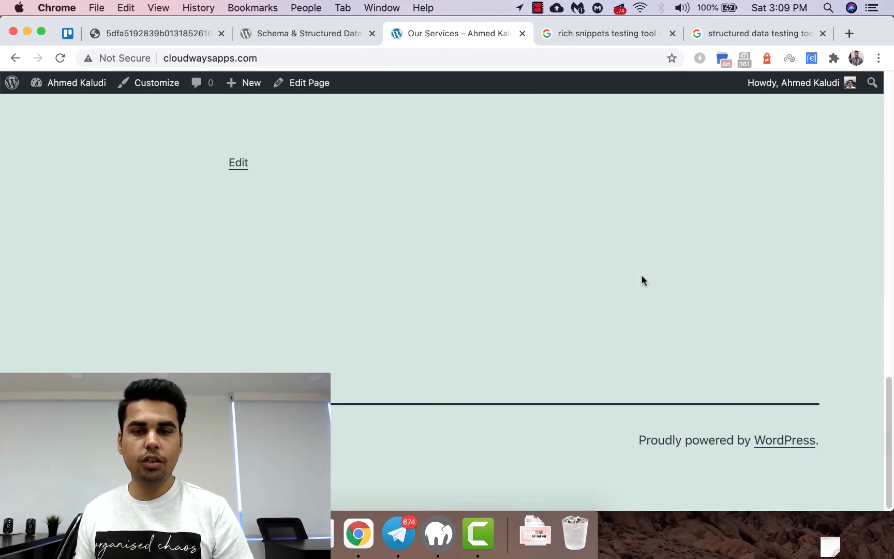
{"action": "scroll", "coordinate": [642, 280], "scroll_direction": "up", "scroll_amount": 10}
{"action": "scroll", "coordinate": [663, 285], "scroll_direction": "down", "scroll_amount": 3}
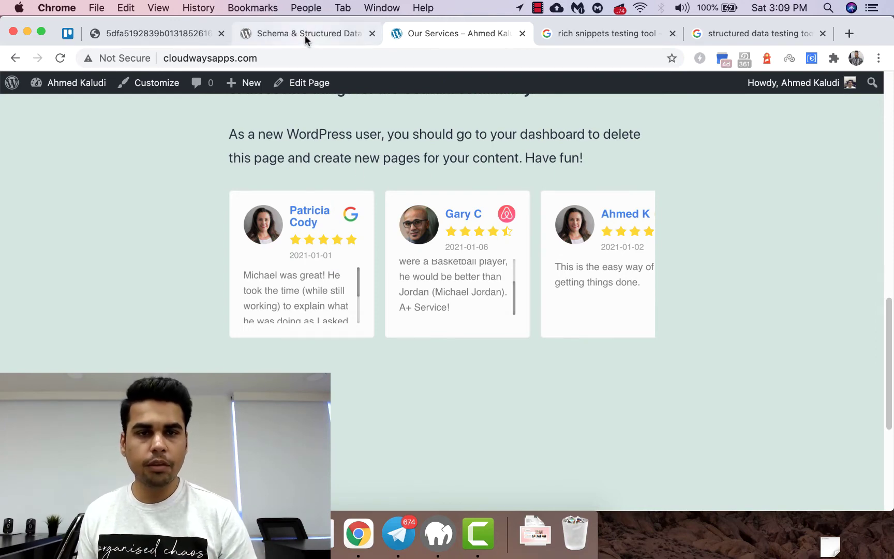
Reopen the Our Services page editor in a separate browser tab, keeping the live page open
{"action": "left_click", "coordinate": [15, 58], "text": "super"}
{"action": "left_click", "coordinate": [511, 36]}
{"action": "left_click", "coordinate": [351, 31]}
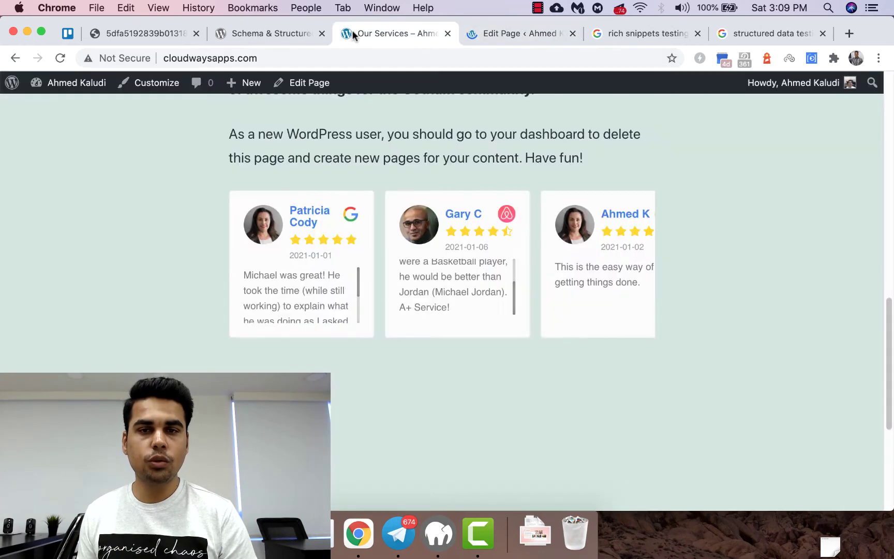
{"action": "key", "text": "ctrl+Tab"}
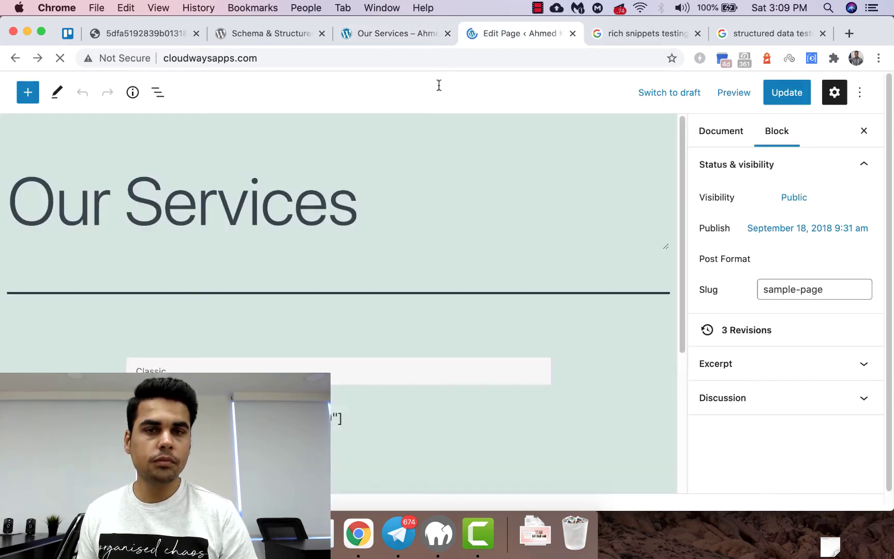
Go to the Structured Data plugin's review collections and open Test Collection for editing
{"action": "left_click", "coordinate": [410, 34]}
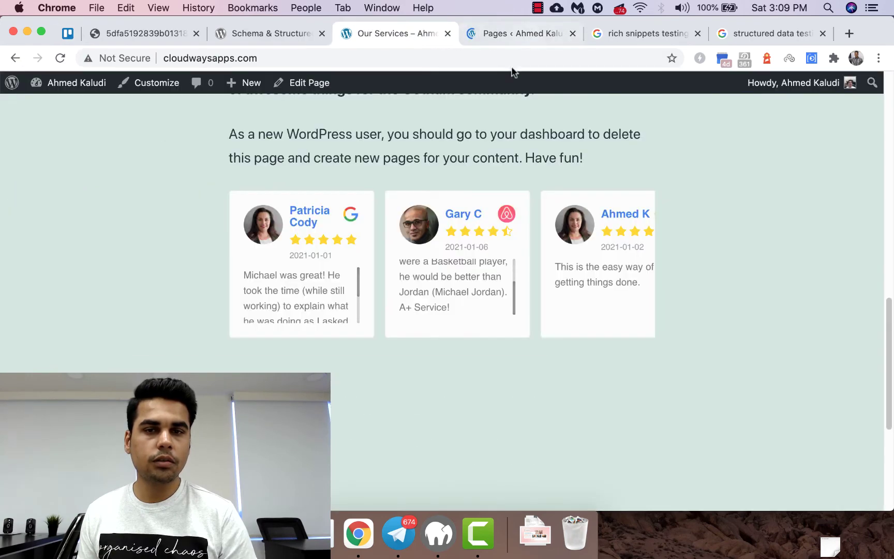
{"action": "left_click", "coordinate": [513, 33]}
{"action": "mouse_move", "coordinate": [37, 392]}
{"action": "mouse_move", "coordinate": [67, 304]}
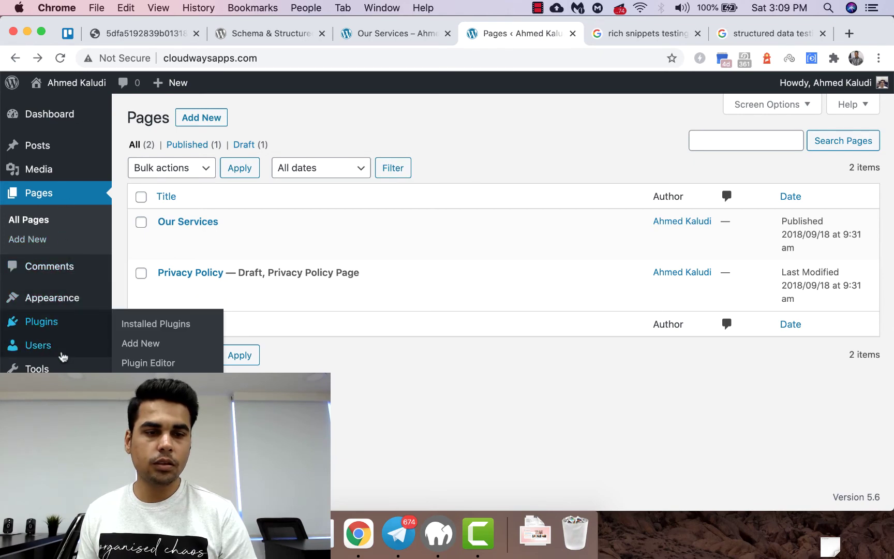
{"action": "mouse_move", "coordinate": [36, 368]}
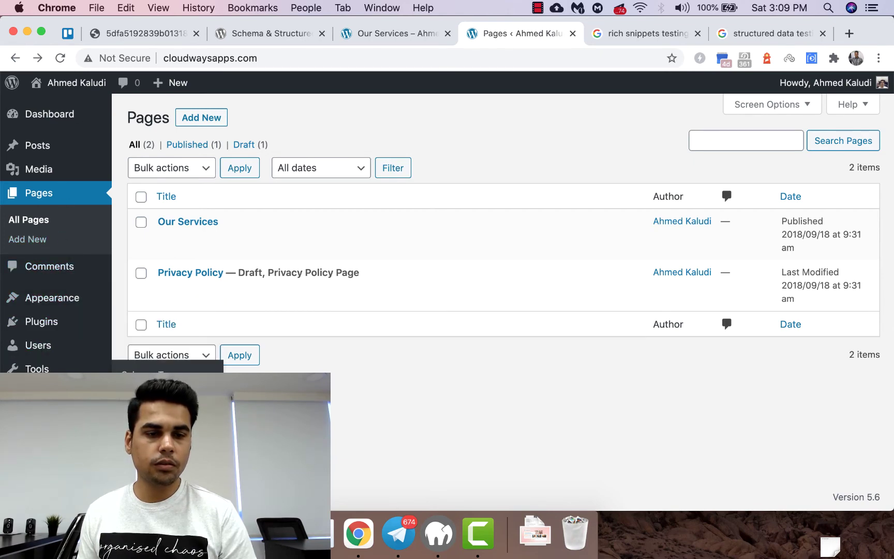
{"action": "left_click", "coordinate": [422, 30]}
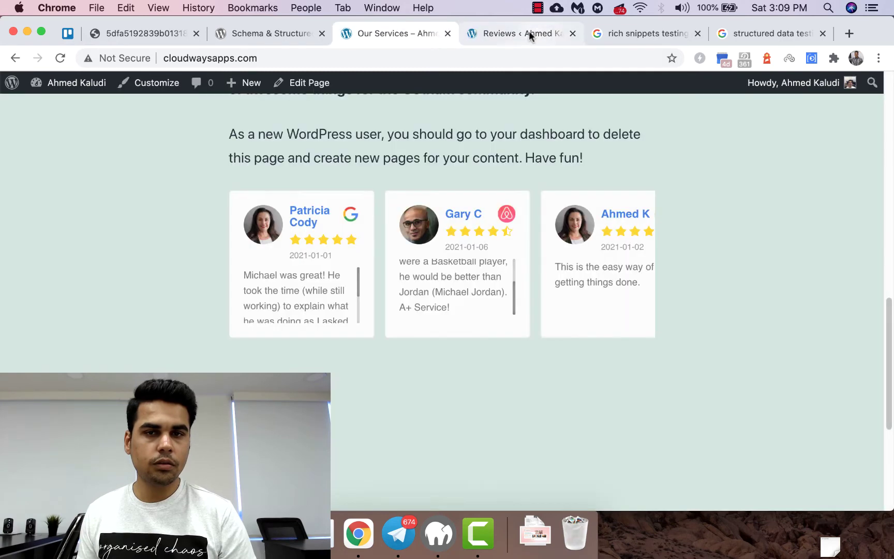
{"action": "left_click", "coordinate": [529, 32]}
{"action": "left_click", "coordinate": [247, 110]}
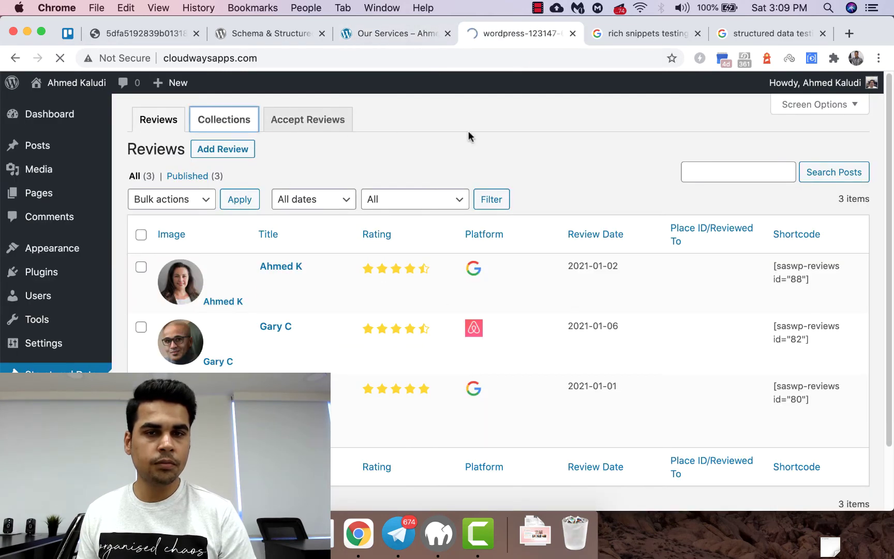
{"action": "left_click", "coordinate": [201, 253]}
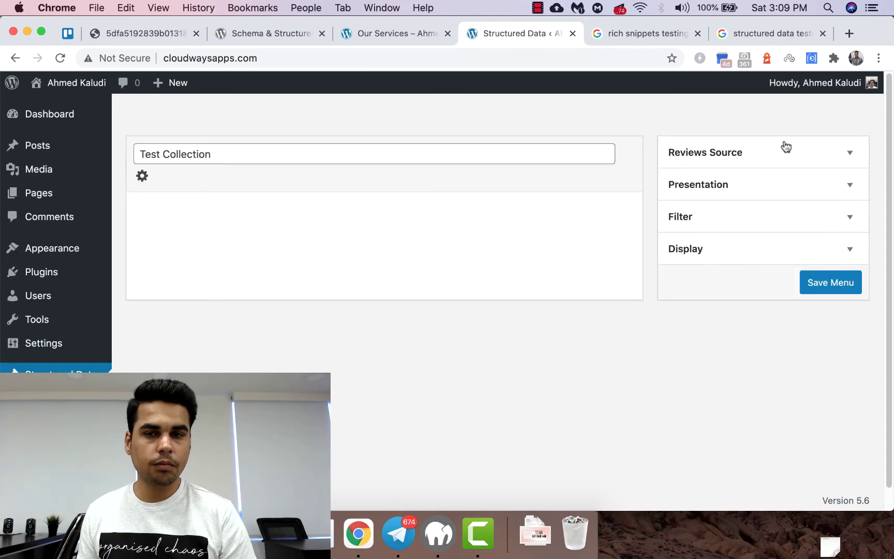
Set the Test Collection's grid presentation to 2 columns and save the collection
{"action": "left_click", "coordinate": [783, 150]}
{"action": "left_click", "coordinate": [818, 255]}
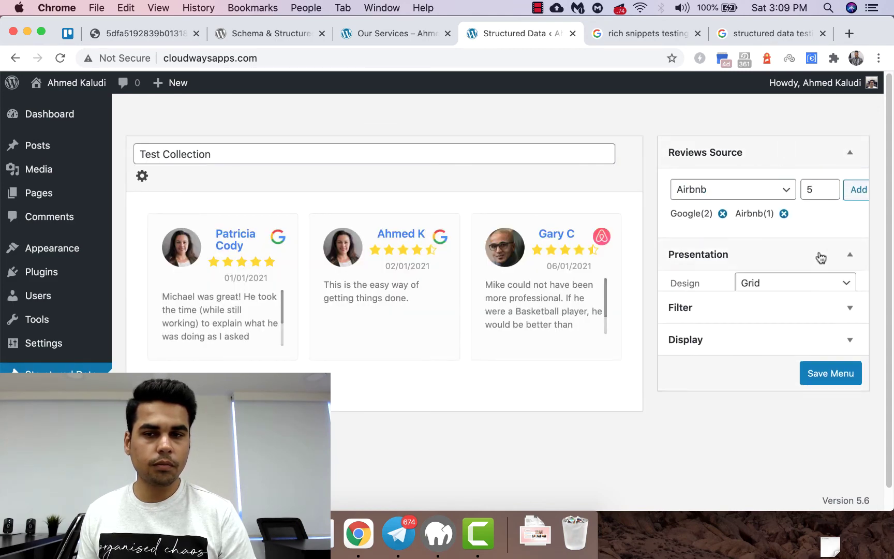
{"action": "left_click", "coordinate": [845, 332]}
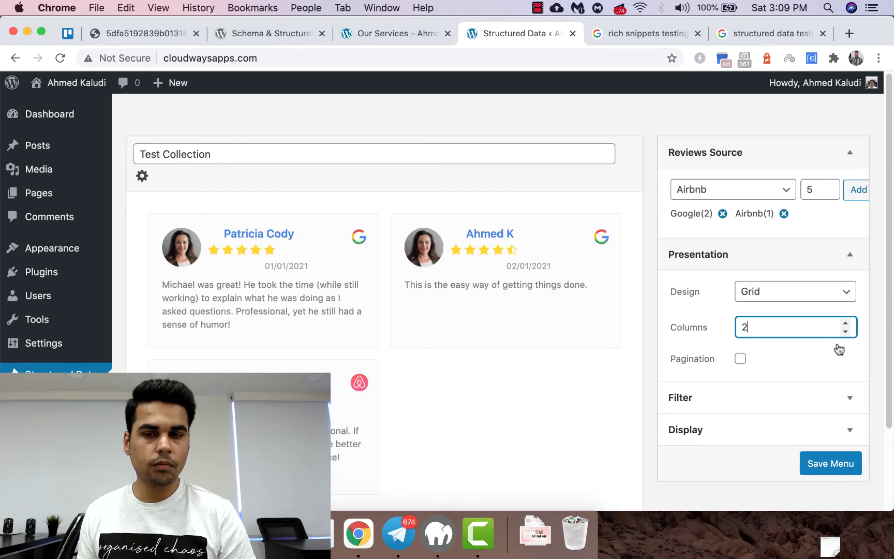
{"action": "left_click", "coordinate": [821, 466]}
Reload the live Our Services page and examine the layout of the review grid near its end
{"action": "left_click", "coordinate": [420, 34]}
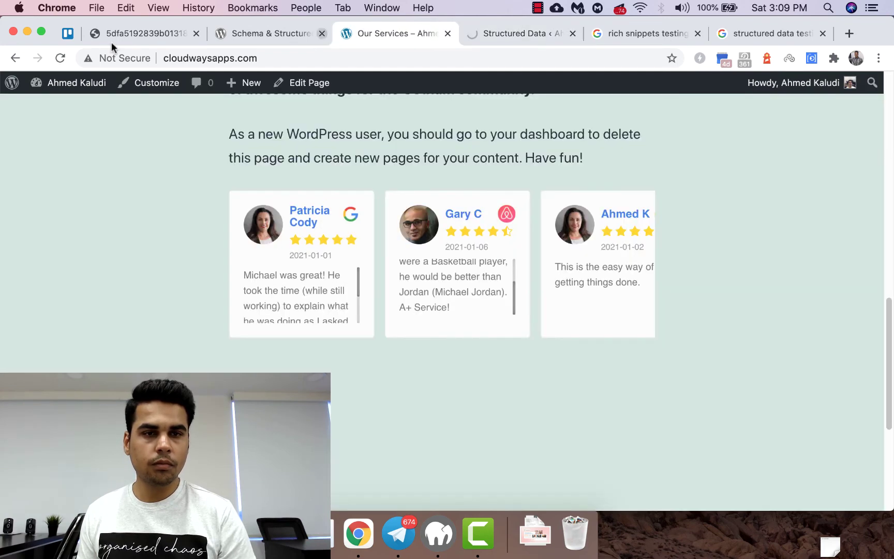
{"action": "left_click", "coordinate": [59, 58]}
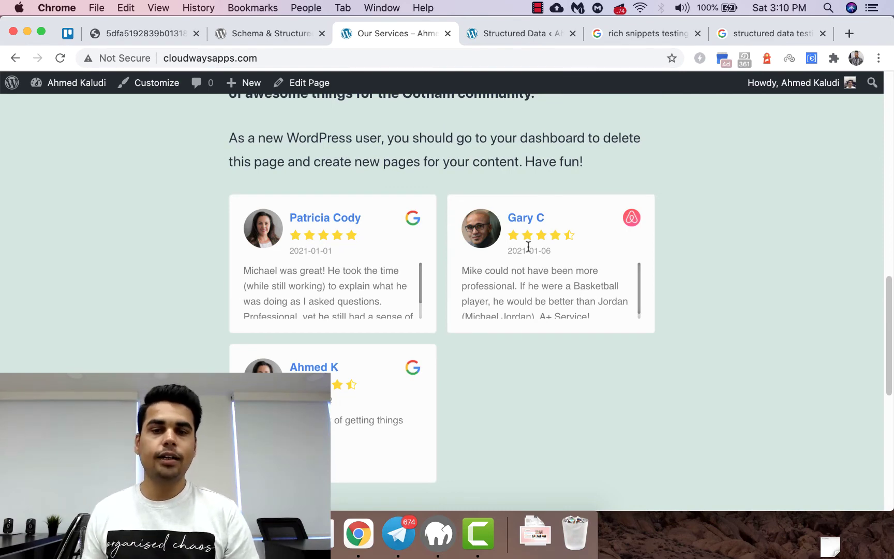
{"action": "scroll", "coordinate": [499, 303], "scroll_direction": "down", "scroll_amount": 1}
{"action": "scroll", "coordinate": [355, 319], "scroll_direction": "down", "scroll_amount": 2}
{"action": "scroll", "coordinate": [352, 315], "scroll_direction": "up", "scroll_amount": 2}
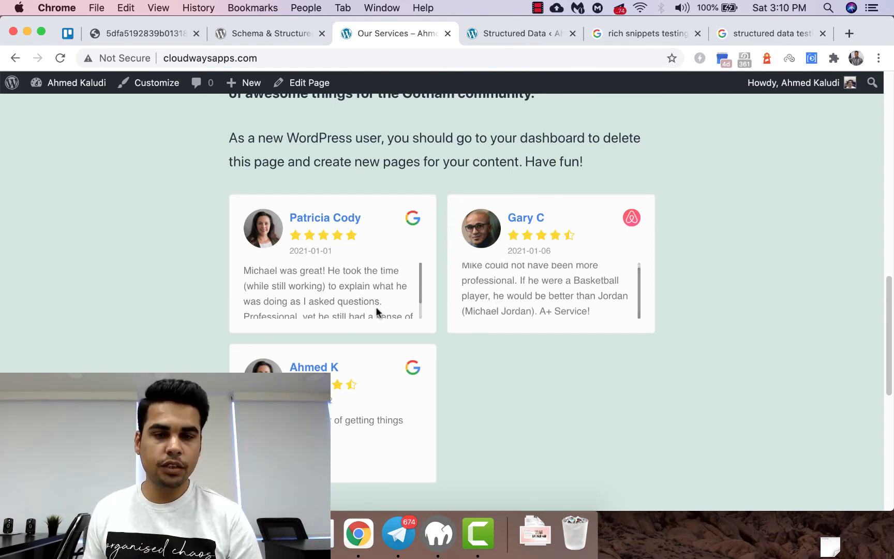
{"action": "scroll", "coordinate": [569, 266], "scroll_direction": "up", "scroll_amount": 5}
{"action": "left_click", "coordinate": [505, 33]}
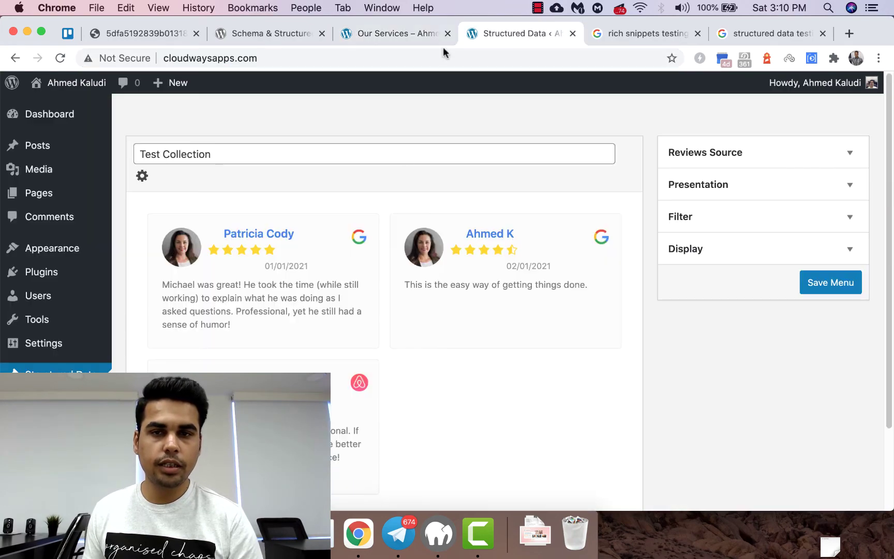
{"action": "left_click", "coordinate": [402, 34]}
{"action": "scroll", "coordinate": [438, 237], "scroll_direction": "down", "scroll_amount": 8}
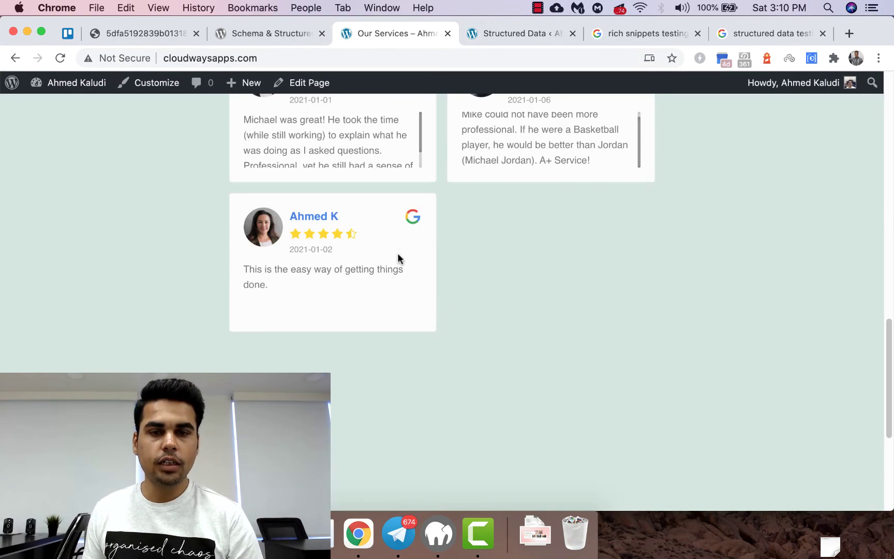
{"action": "scroll", "coordinate": [398, 252], "scroll_direction": "up", "scroll_amount": 3}
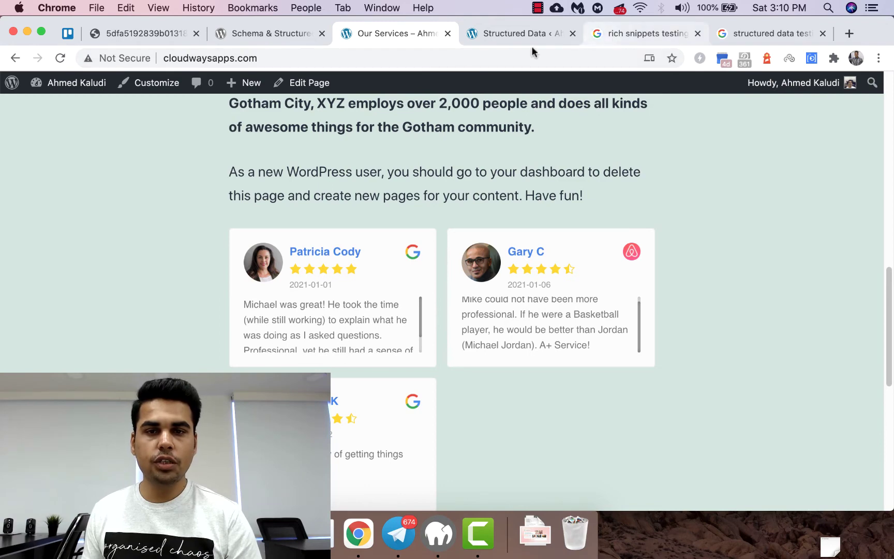
Copy the full URL of the live Our Services page
{"action": "left_click", "coordinate": [427, 57]}
{"action": "key", "text": "super+c"}
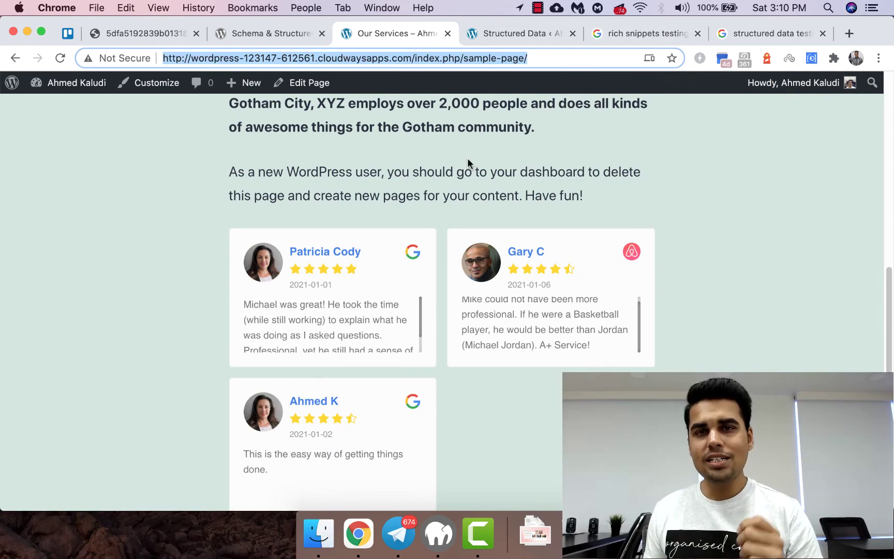
{"action": "left_click", "coordinate": [468, 161]}
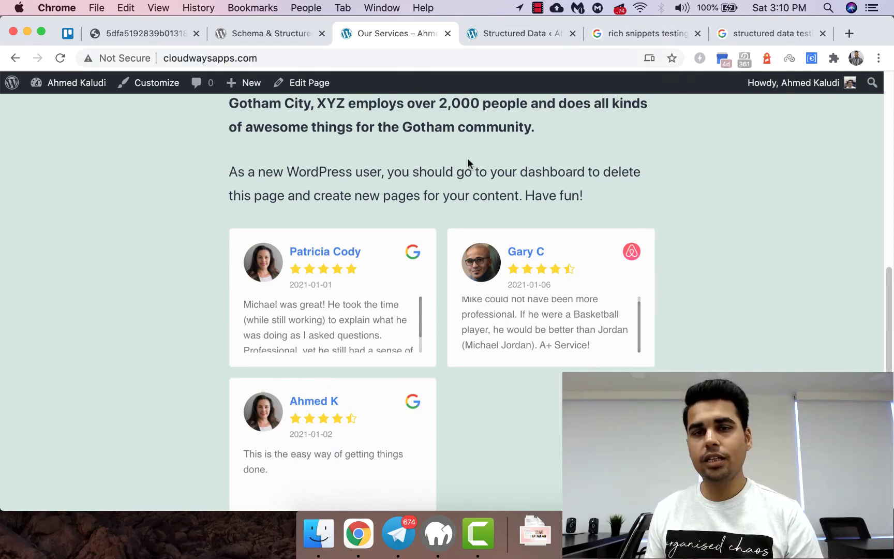
Open Google's Rich Results Test and Structured Data Testing Tool from the two existing searches, each in its own browser tab
{"action": "left_click", "coordinate": [652, 30]}
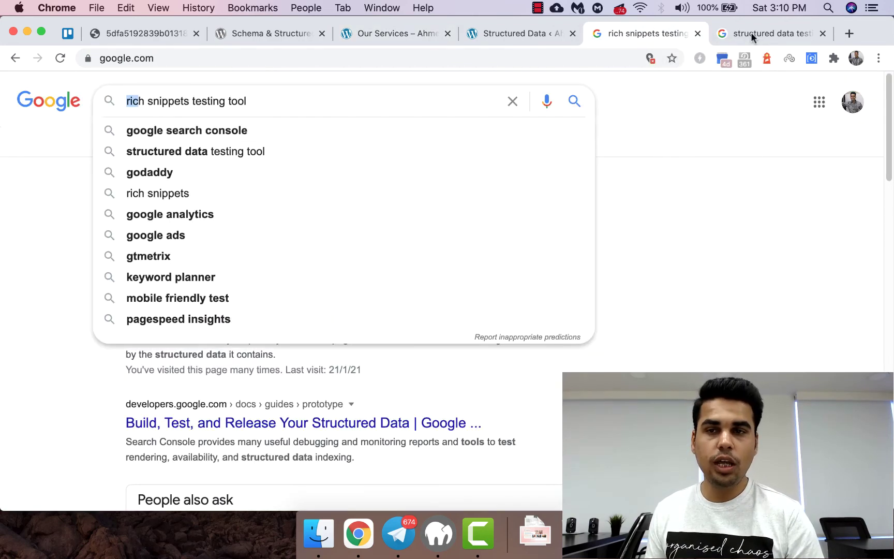
{"action": "left_click", "coordinate": [751, 32]}
{"action": "left_click_drag", "start_coordinate": [146, 101], "coordinate": [258, 101]}
{"action": "left_click", "coordinate": [657, 33]}
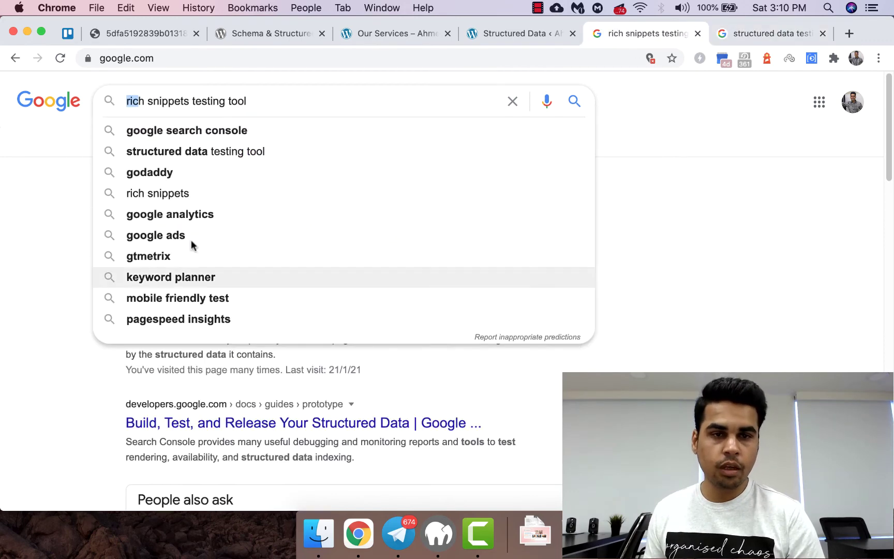
{"action": "left_click", "coordinate": [27, 240]}
{"action": "left_click_drag", "start_coordinate": [288, 213], "coordinate": [529, 259]}
{"action": "left_click", "coordinate": [228, 321]}
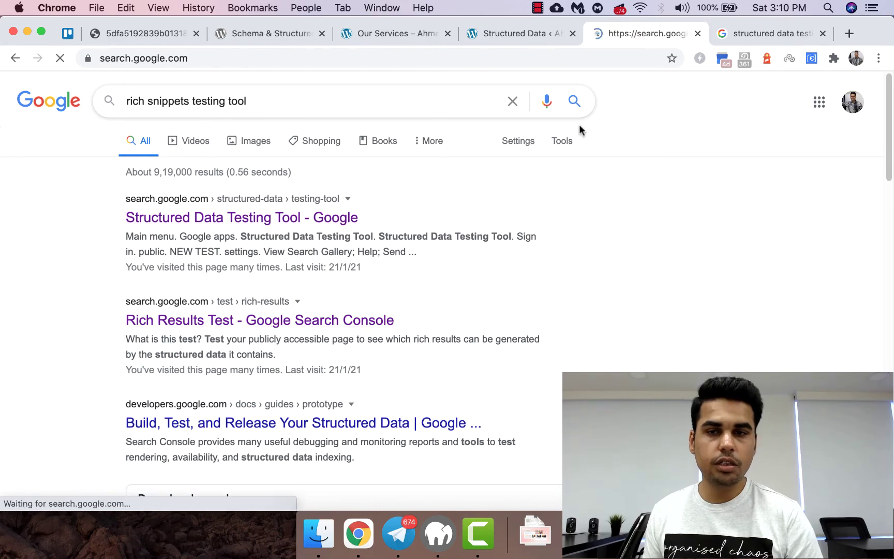
{"action": "left_click", "coordinate": [777, 36]}
{"action": "left_click", "coordinate": [65, 269]}
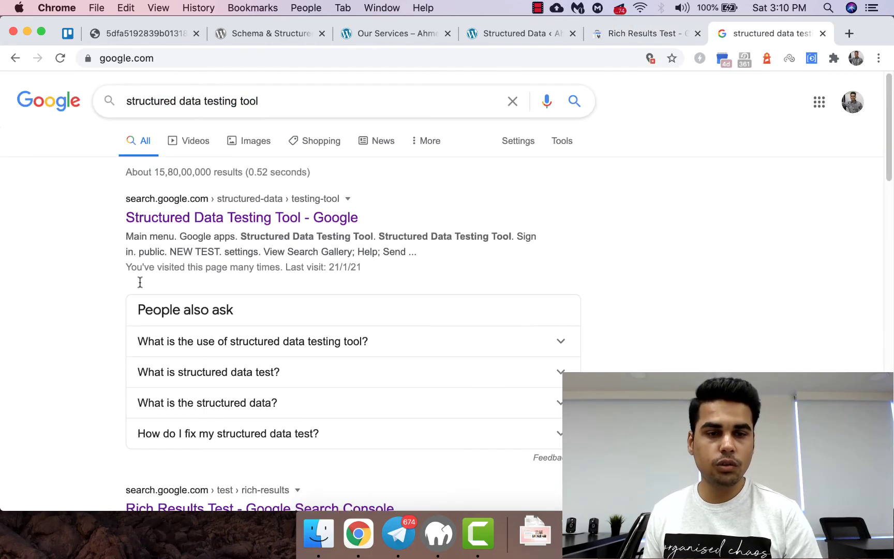
{"action": "left_click", "coordinate": [172, 220]}
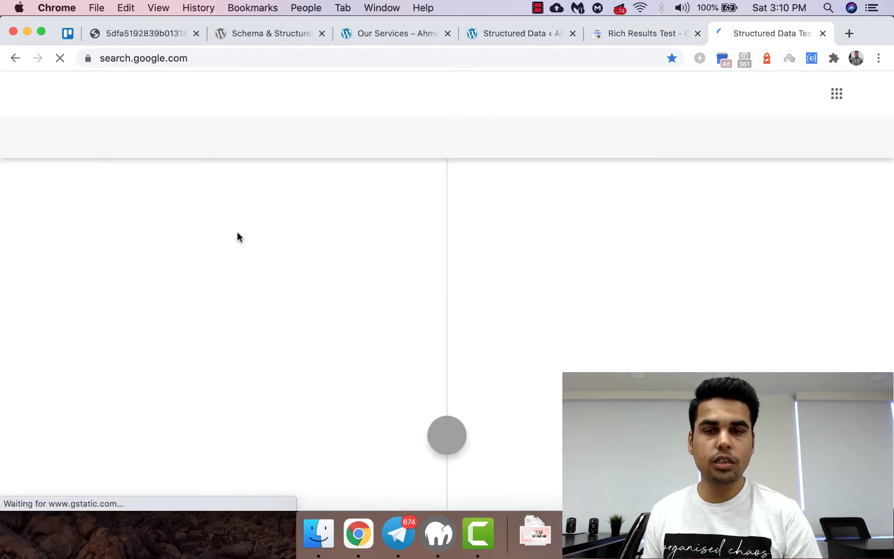
Run the Rich Results Test on the copied Our Services page URL ending in /index.php/sample-page/
{"action": "left_click", "coordinate": [646, 34]}
{"action": "right_click", "coordinate": [470, 303]}
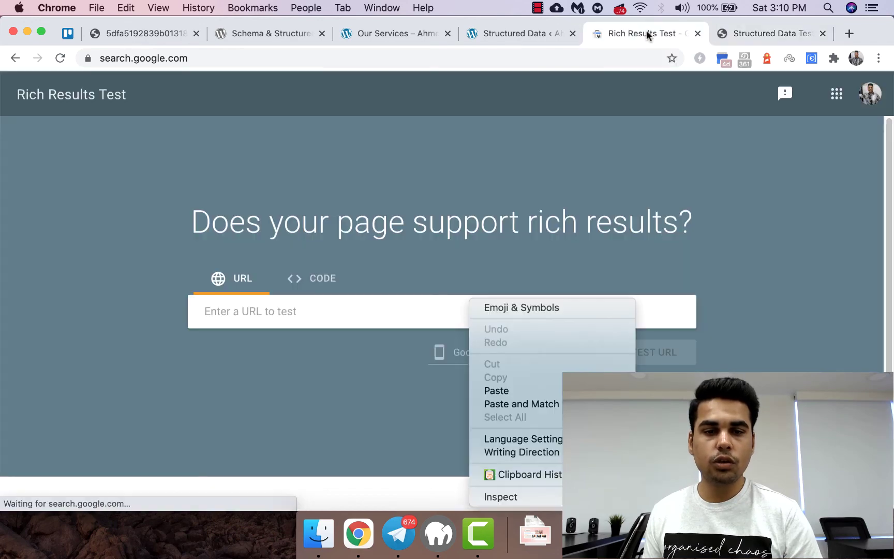
{"action": "left_click", "coordinate": [543, 391]}
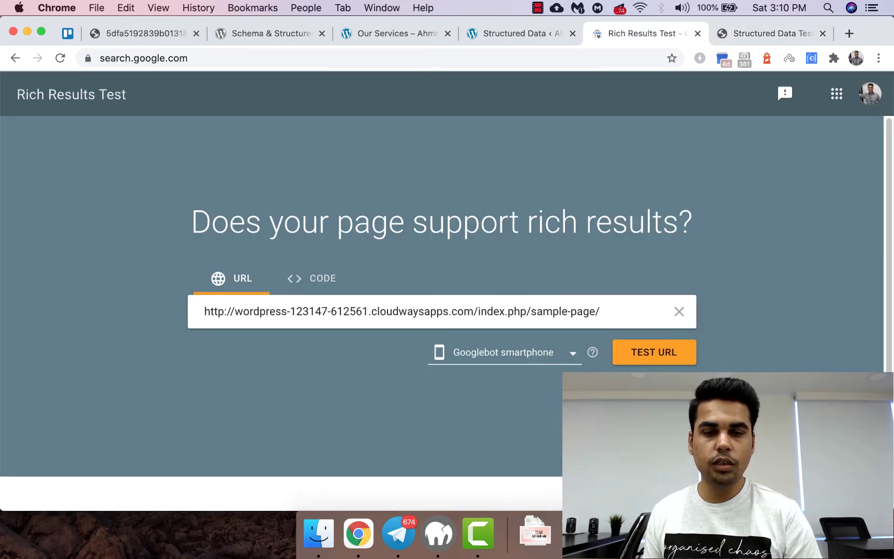
{"action": "left_click", "coordinate": [652, 353]}
Run the Structured Data Testing Tool on the same Our Services page URL
{"action": "key", "text": "ctrl+Tab"}
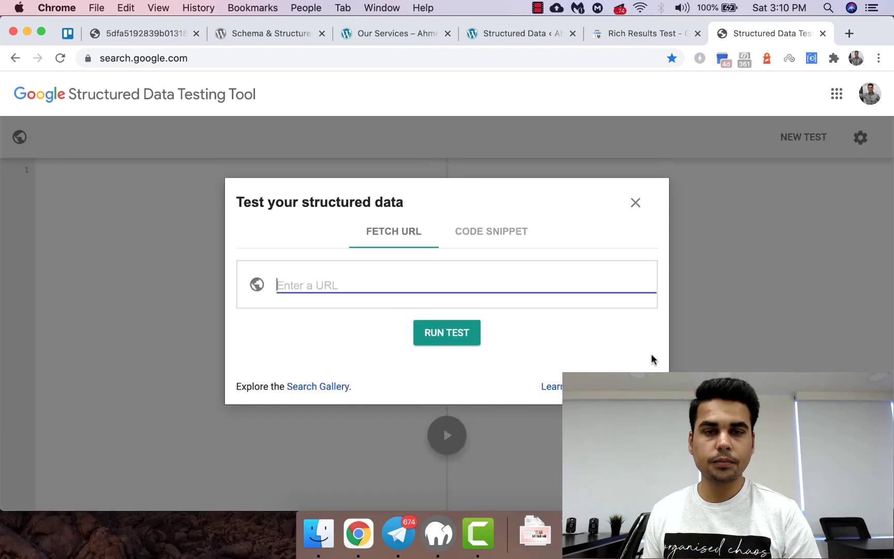
{"action": "right_click", "coordinate": [473, 268]}
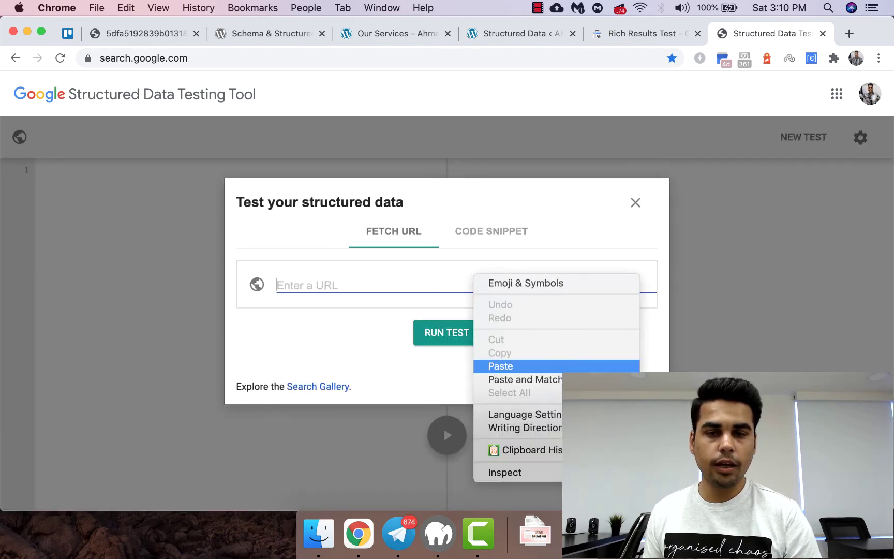
{"action": "left_click", "coordinate": [497, 366]}
{"action": "left_click", "coordinate": [455, 339]}
Examine the Structured Data Testing Tool's errors and warnings and the Organization item's aggregate rating and reviews, returning to the detected items
{"action": "left_click", "coordinate": [631, 41]}
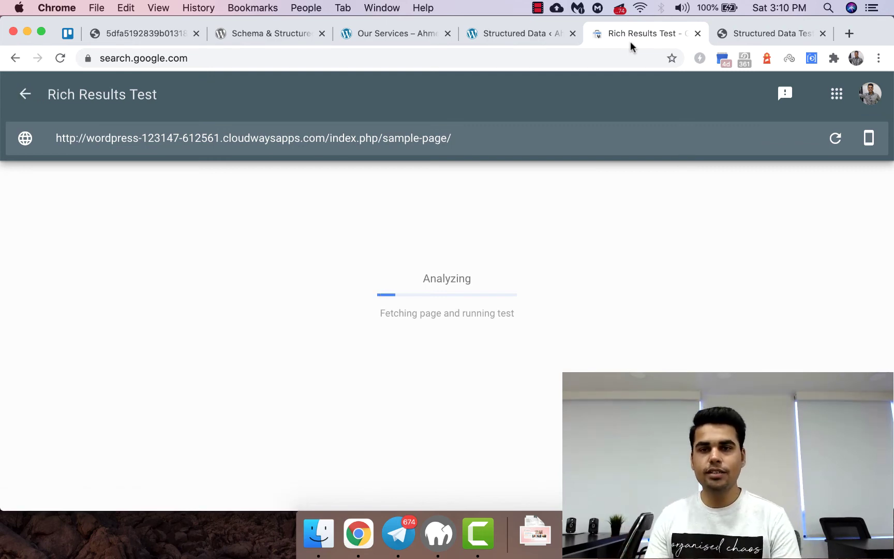
{"action": "left_click", "coordinate": [761, 33]}
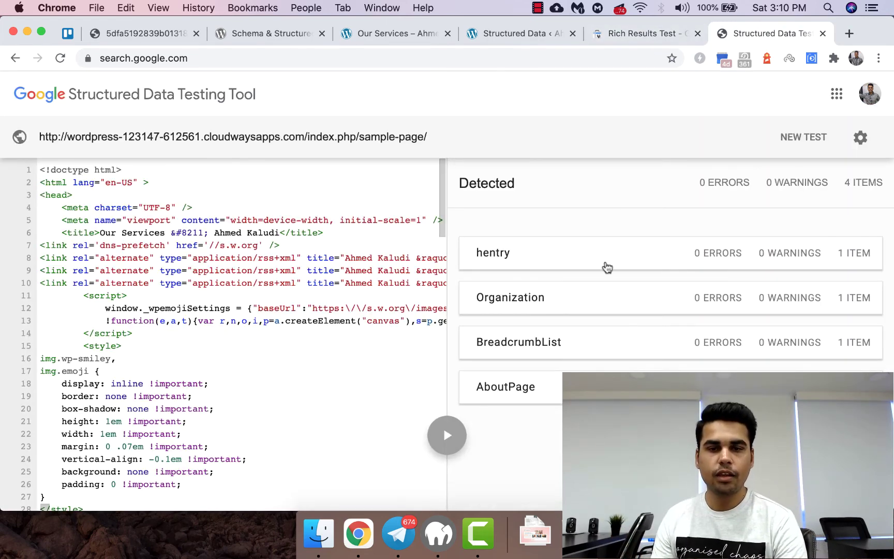
{"action": "left_click_drag", "start_coordinate": [710, 176], "coordinate": [754, 183]}
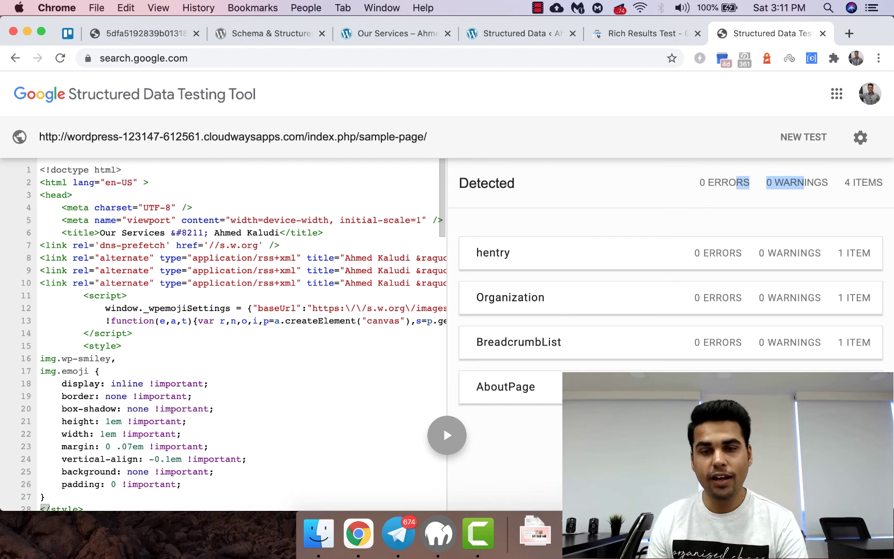
{"action": "left_click", "coordinate": [583, 306]}
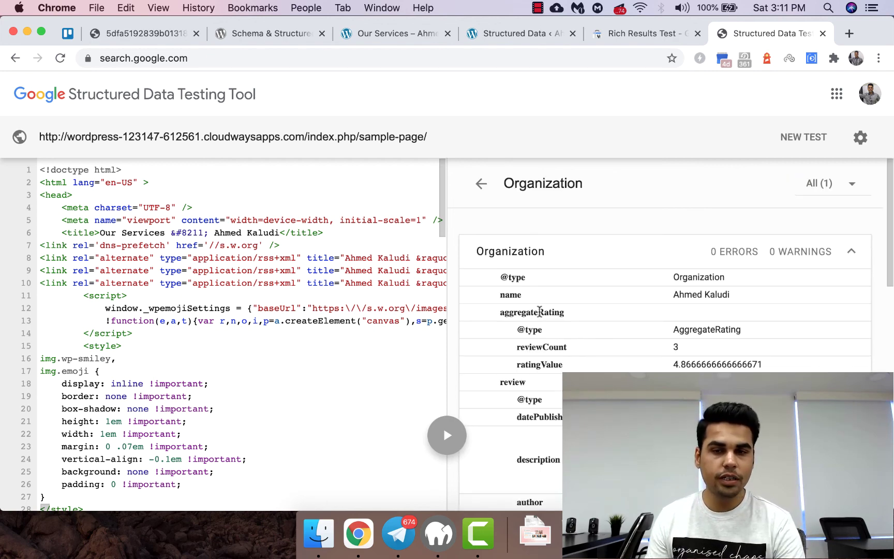
{"action": "scroll", "coordinate": [584, 307], "scroll_direction": "down", "scroll_amount": 10}
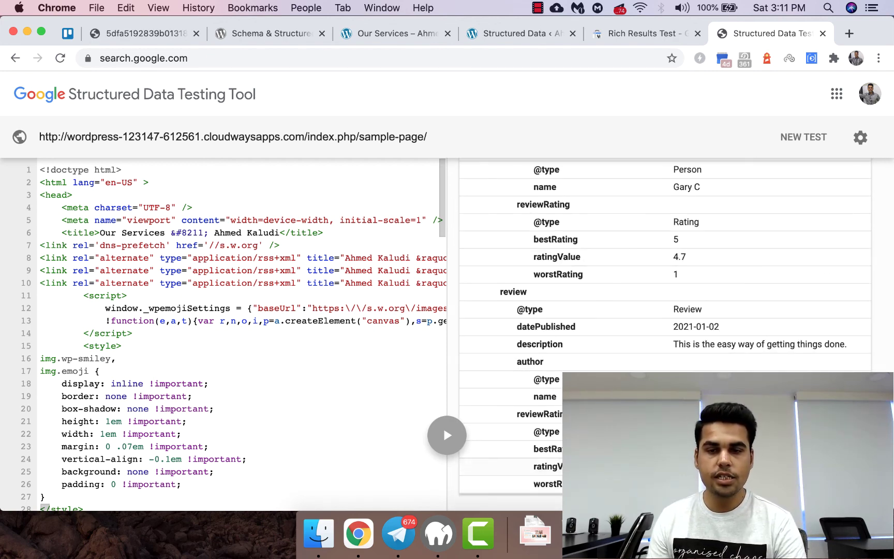
{"action": "scroll", "coordinate": [595, 383], "scroll_direction": "up", "scroll_amount": 10}
{"action": "scroll", "coordinate": [631, 318], "scroll_direction": "down", "scroll_amount": 10}
{"action": "scroll", "coordinate": [578, 241], "scroll_direction": "up", "scroll_amount": 10}
{"action": "left_click", "coordinate": [578, 241]}
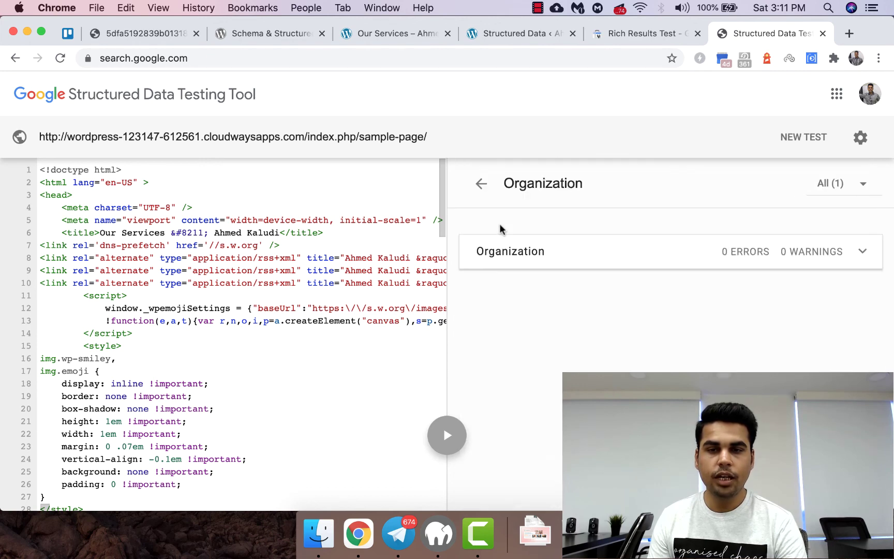
{"action": "left_click", "coordinate": [481, 184]}
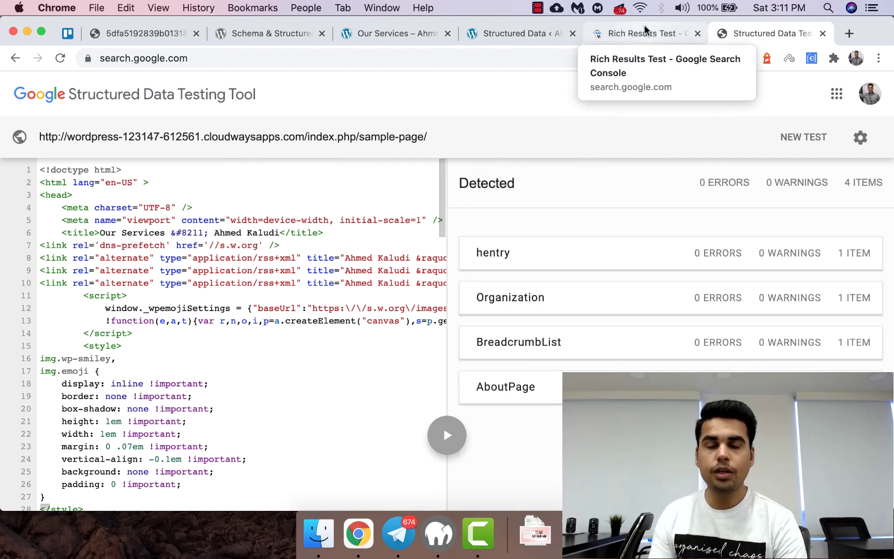
Review the Rich Results Test outcome for the page, including its eligibility and the detected review snippets
{"action": "left_click", "coordinate": [646, 34]}
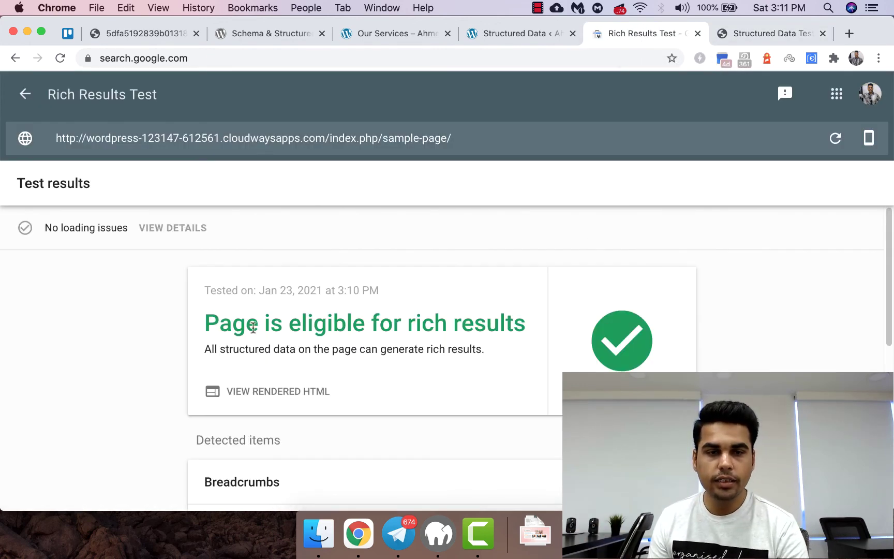
{"action": "left_click_drag", "start_coordinate": [232, 323], "coordinate": [502, 321]}
{"action": "left_click", "coordinate": [145, 315]}
{"action": "scroll", "coordinate": [144, 316], "scroll_direction": "down", "scroll_amount": 7}
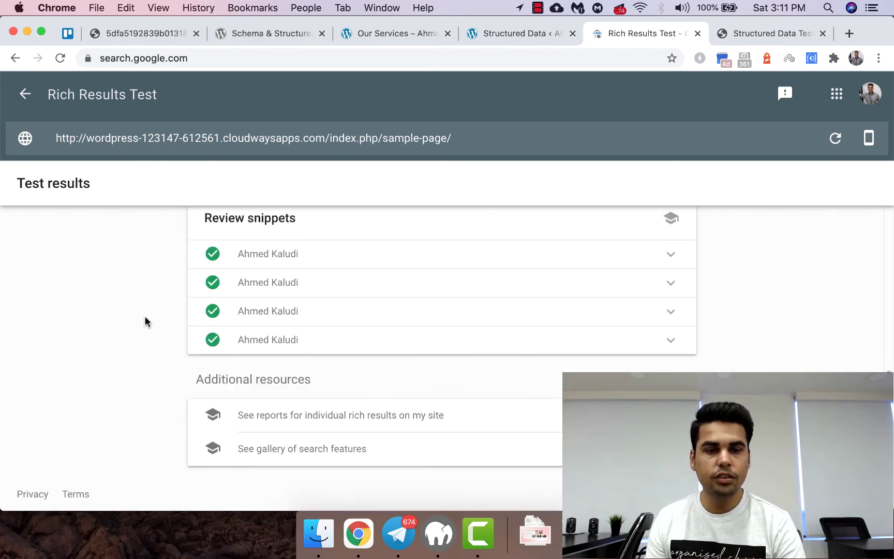
{"action": "scroll", "coordinate": [128, 328], "scroll_direction": "up", "scroll_amount": 2}
{"action": "scroll", "coordinate": [155, 342], "scroll_direction": "up", "scroll_amount": 5}
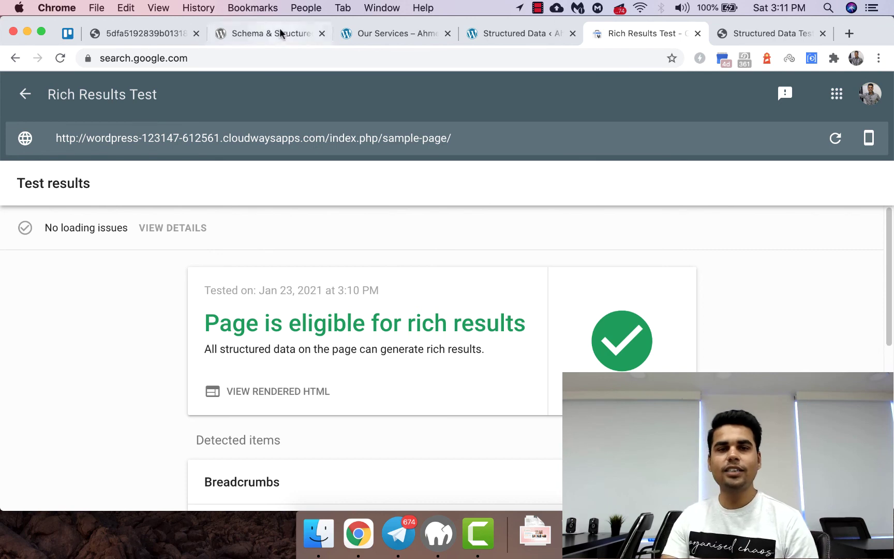
Return to the WordPress.org page of the Schema & Structured Data for WP & AMP plugin
{"action": "left_click", "coordinate": [126, 34]}
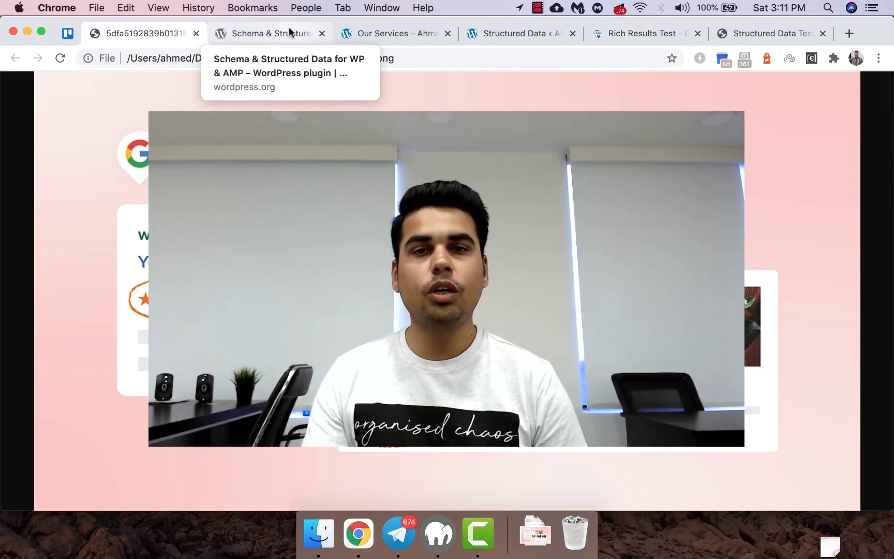
{"action": "left_click", "coordinate": [288, 28]}
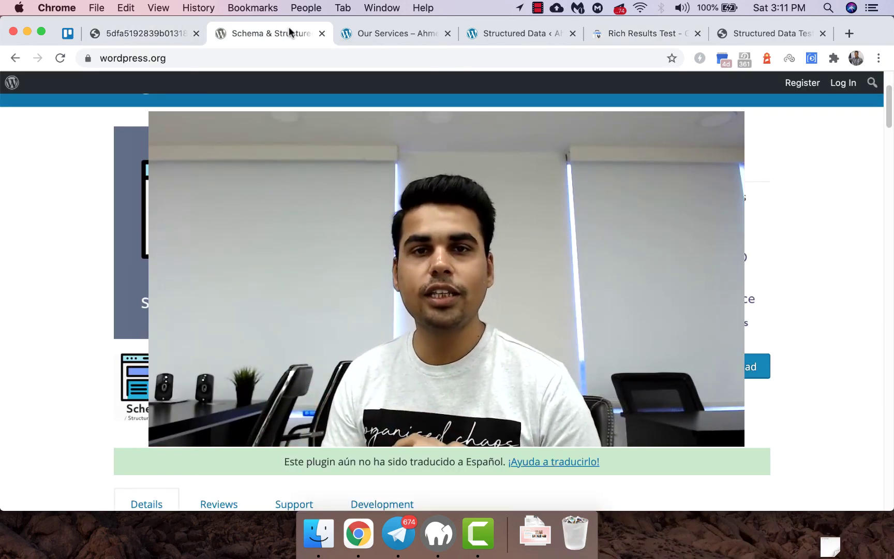